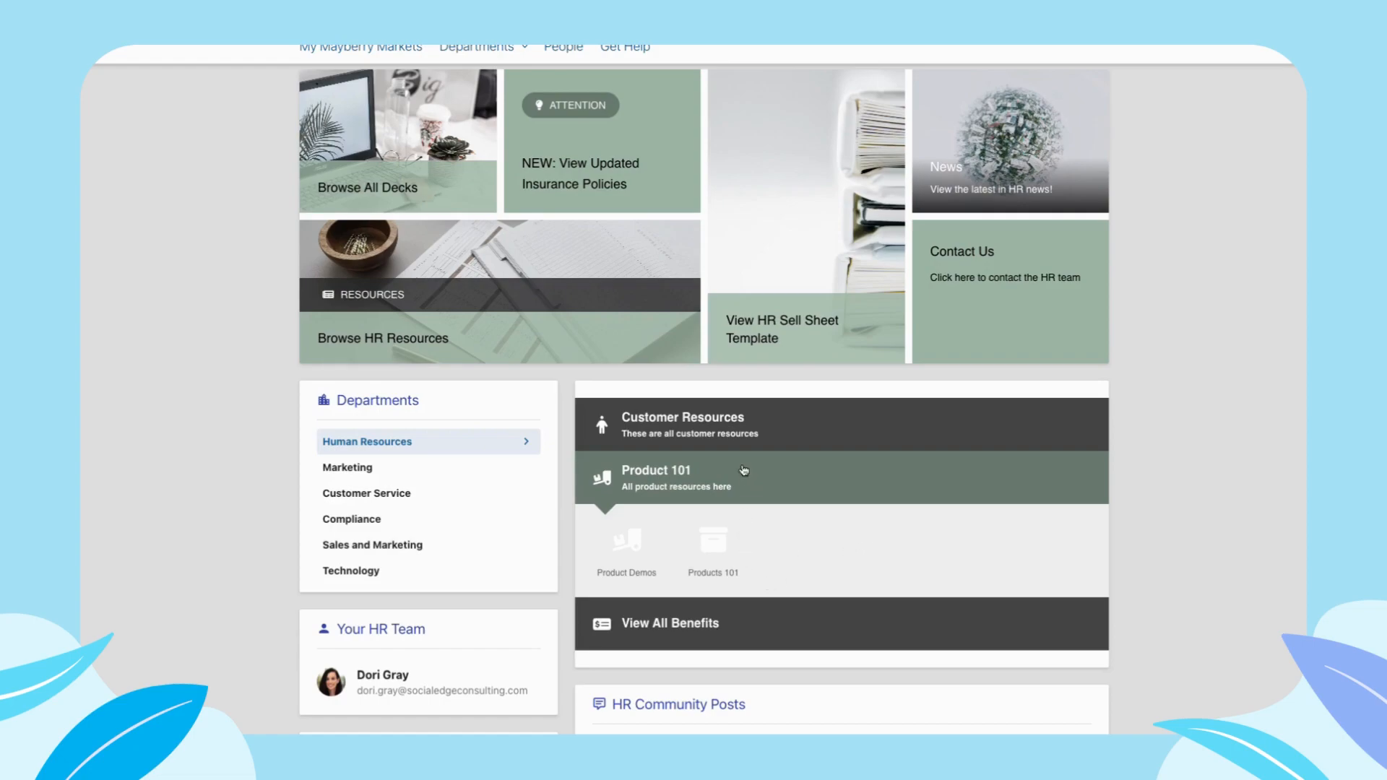
# - Expand the Customer Resources and View All Benefits sections of the accordion on the HR page
pyautogui.click(741, 426)
pyautogui.click(705, 625)
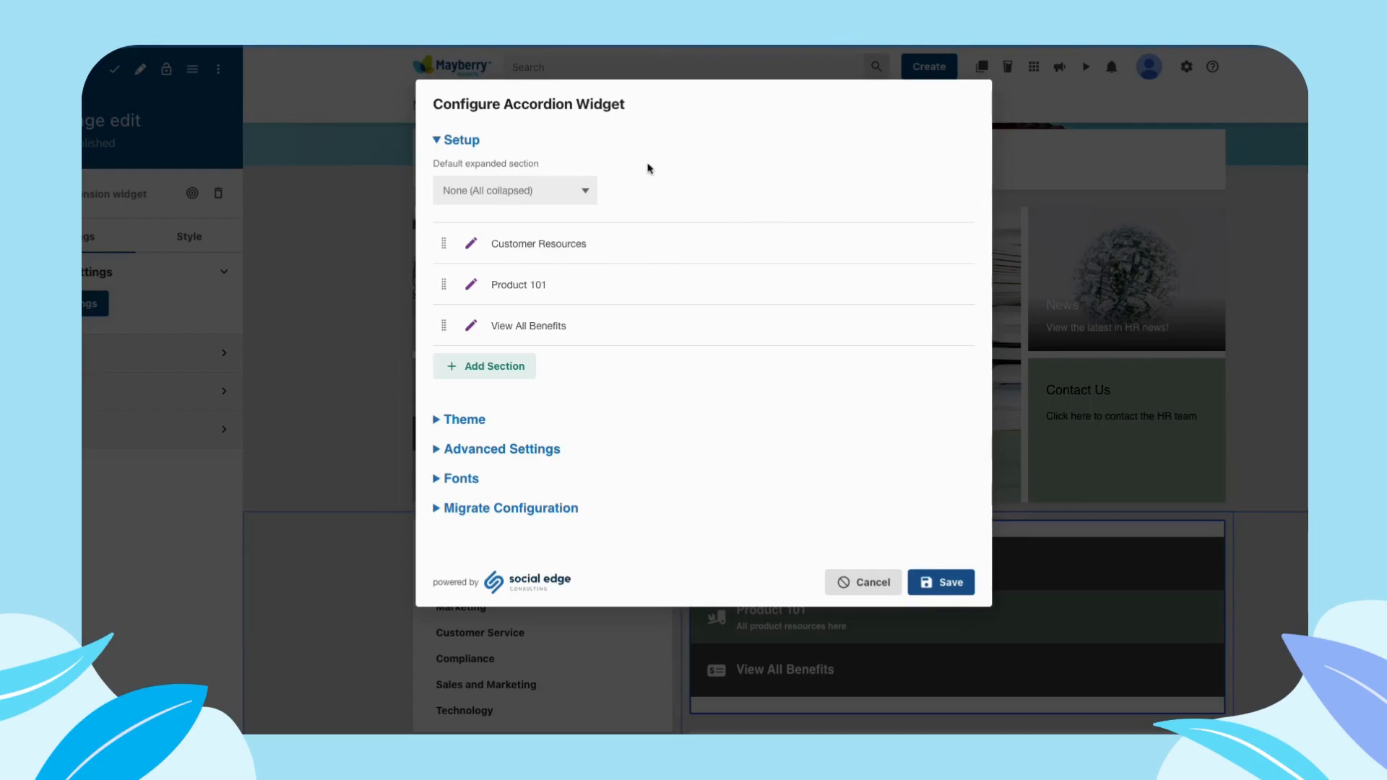
# - Review the default expanded section choices and try out the reordering of the View All Benefits section
pyautogui.click(519, 196)
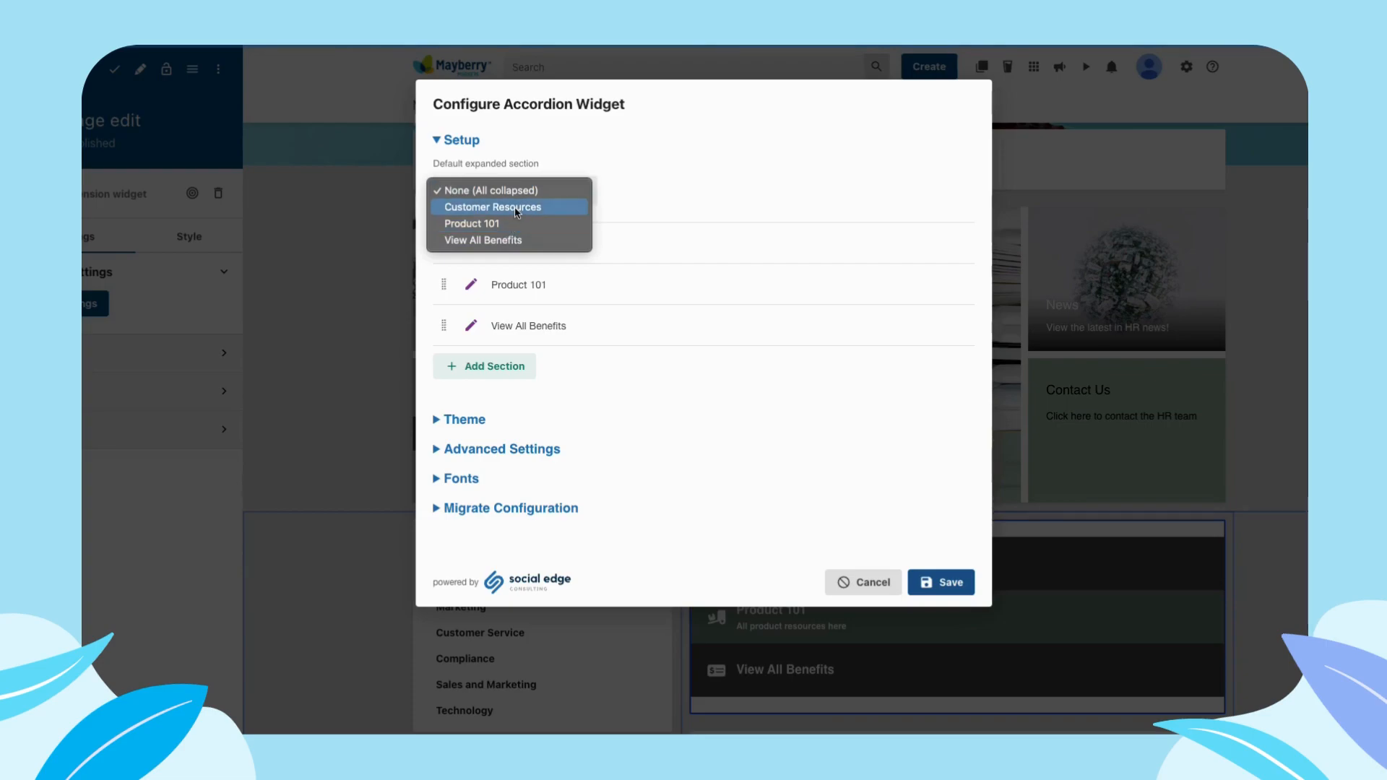
pyautogui.click(576, 167)
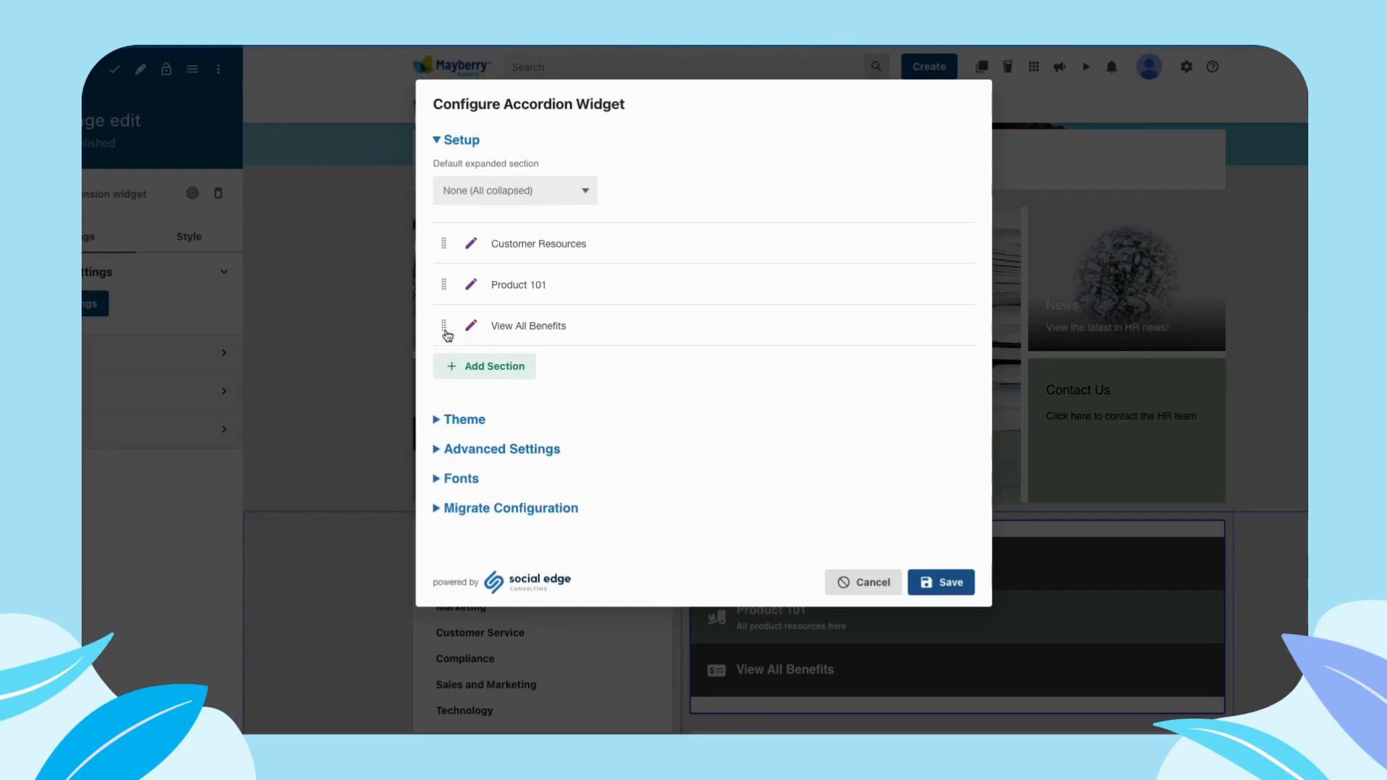
pyautogui.moveTo(445, 326)
pyautogui.mouseDown()
pyautogui.moveTo(445, 289)
pyautogui.moveTo(443, 347)
pyautogui.moveTo(442, 285)
pyautogui.moveTo(445, 339)
pyautogui.mouseUp()
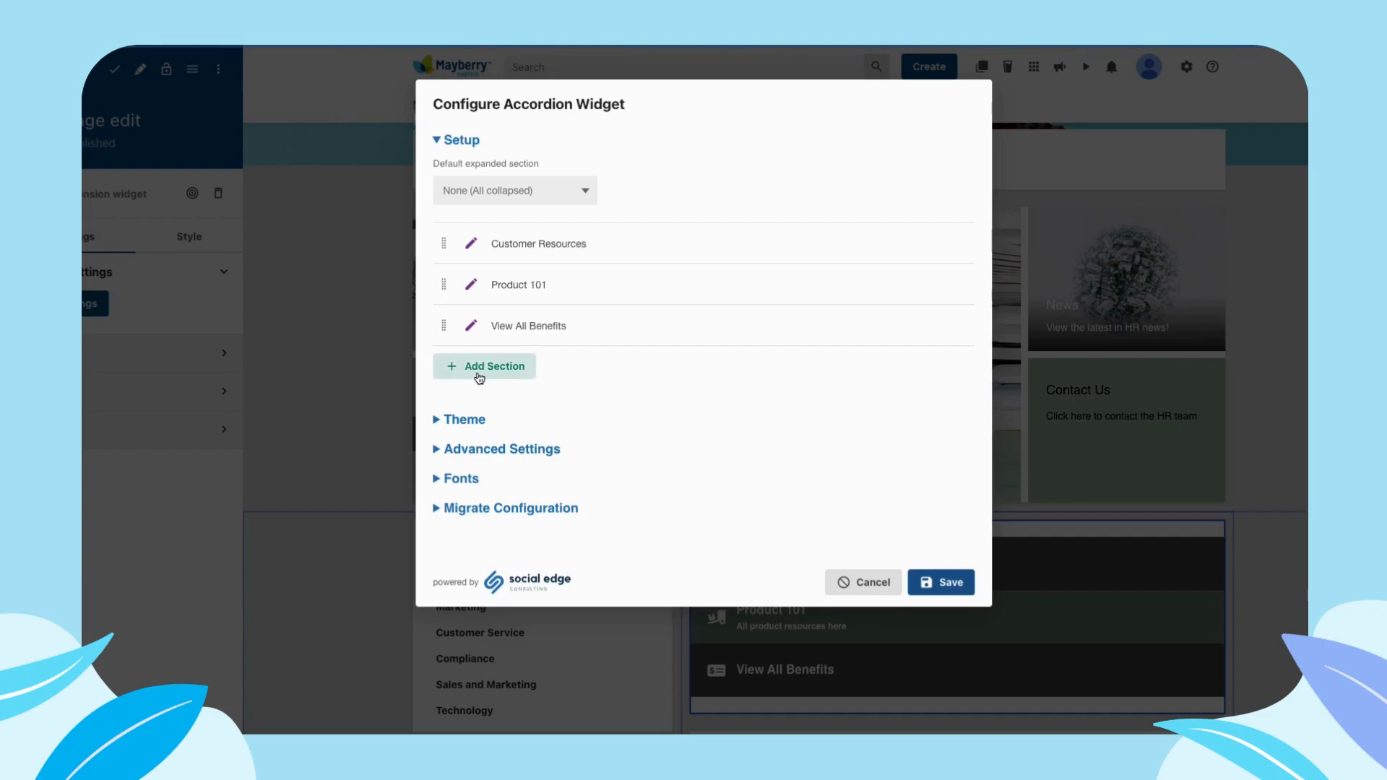
# - Add a new section to the accordion and activate its empty section description for entry
pyautogui.click(505, 366)
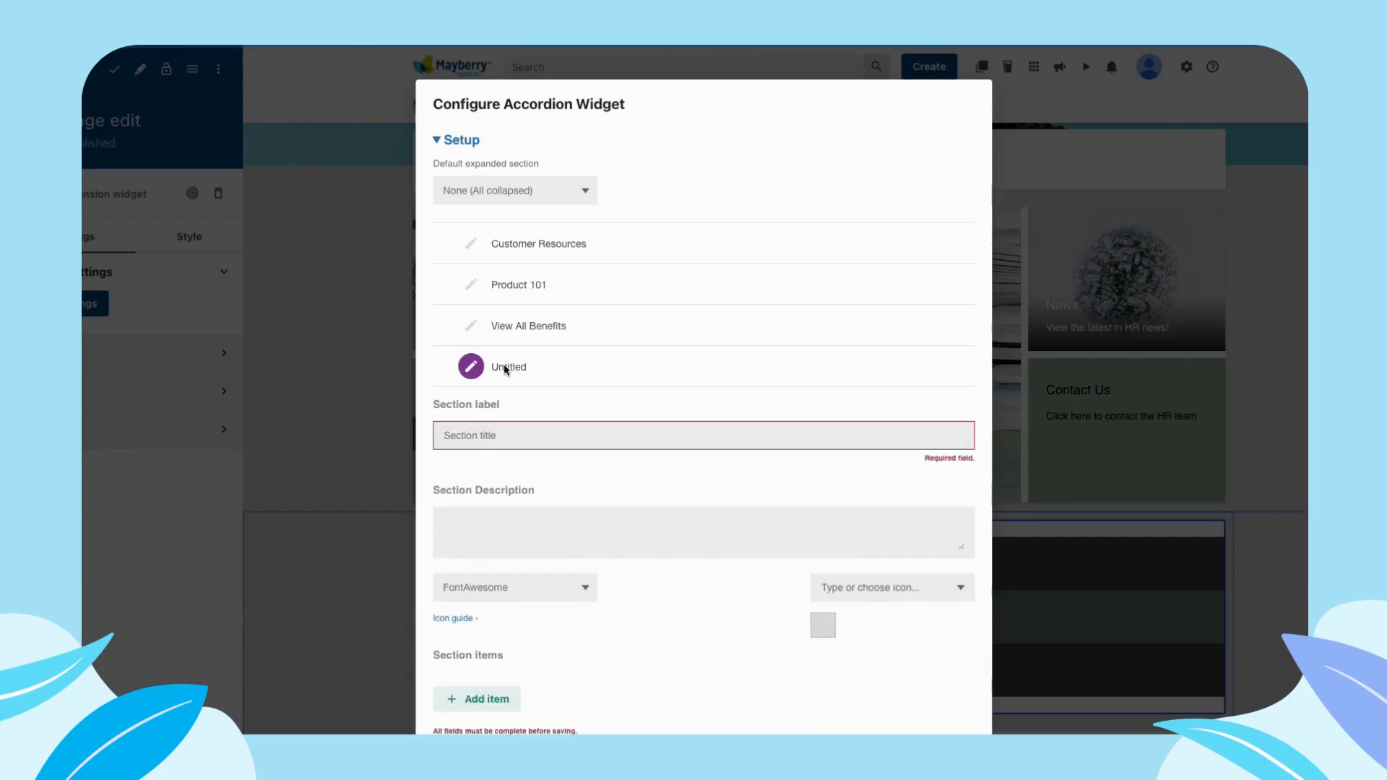
pyautogui.scroll(-1, 857, 430)
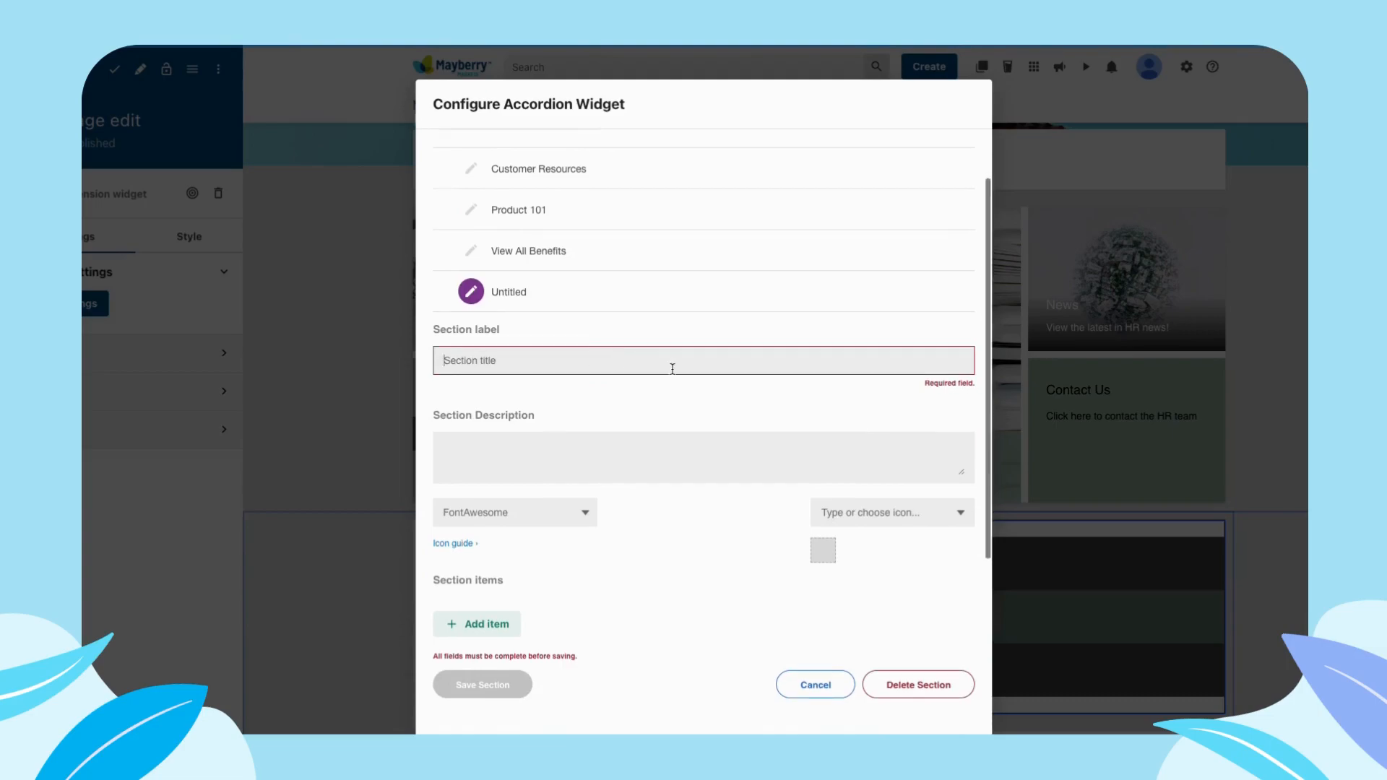
pyautogui.scroll(-1, 666, 365)
pyautogui.scroll(-1, 457, 323)
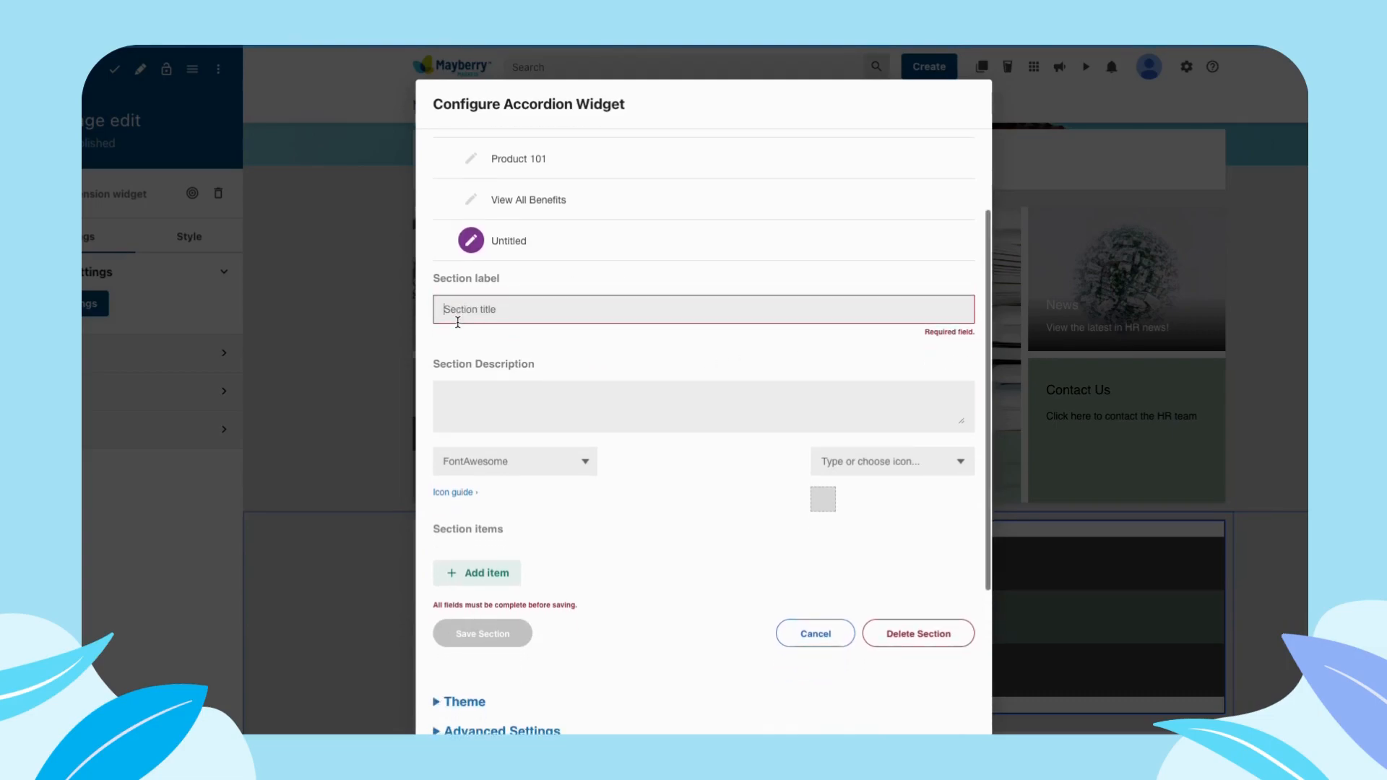
pyautogui.scroll(-1, 596, 379)
pyautogui.click(587, 377)
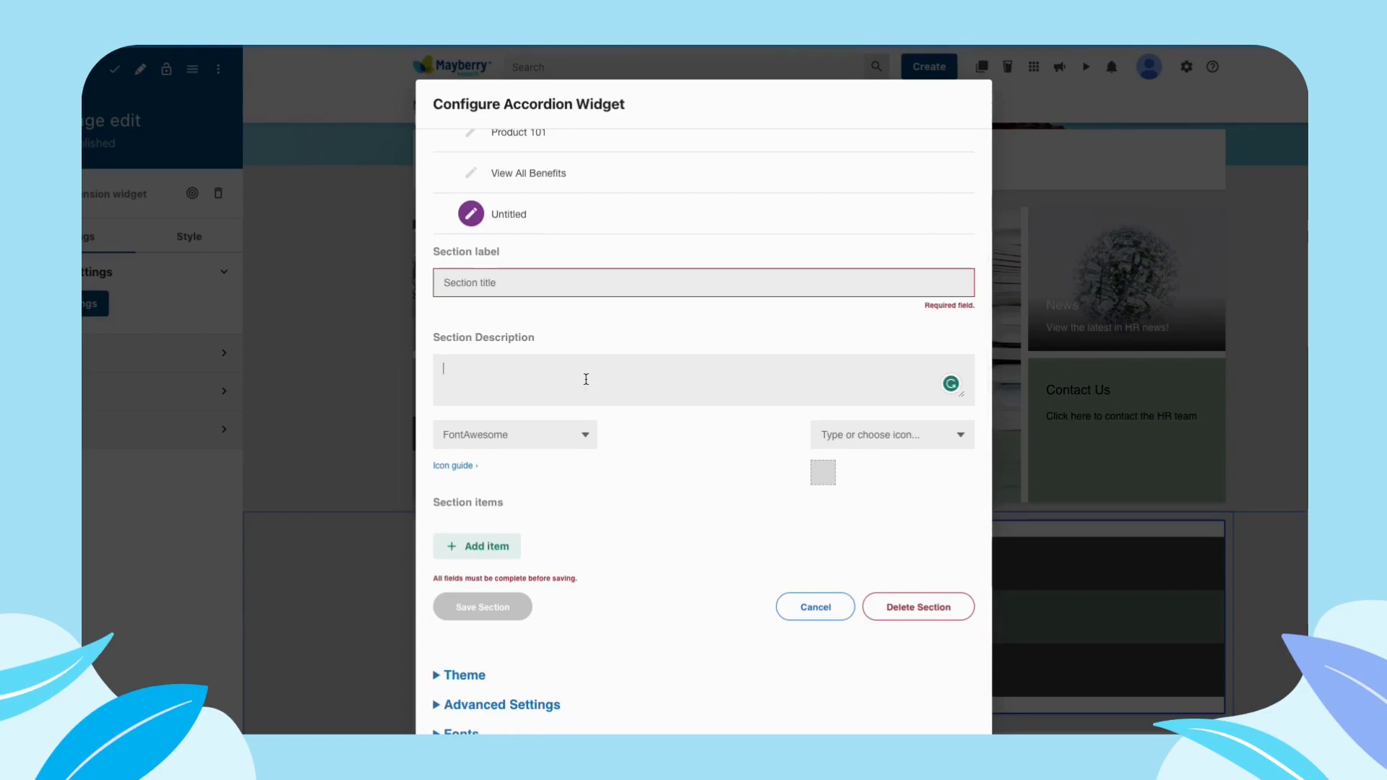
# - Give the new untitled section the FontAwesome icon Solid bookmark
pyautogui.scroll(-1, 586, 379)
pyautogui.click(565, 393)
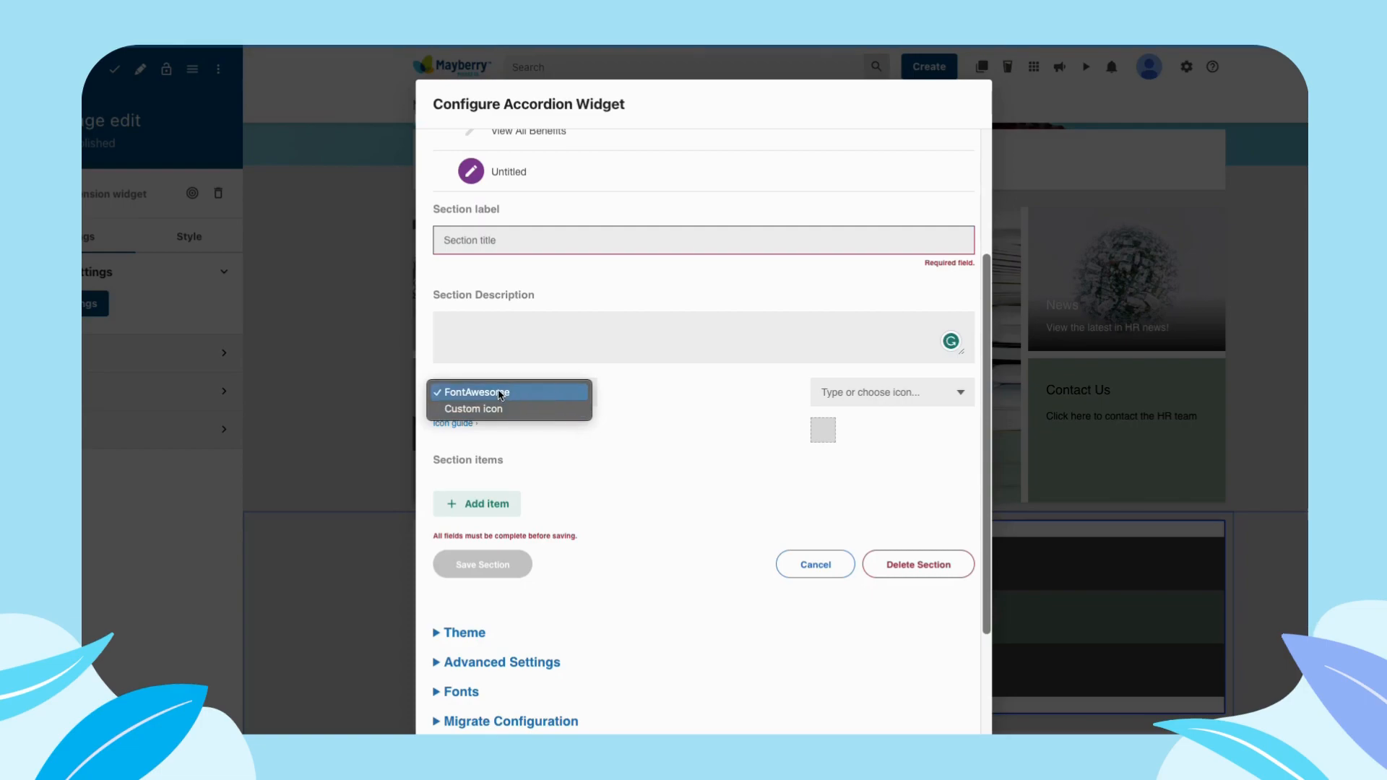
pyautogui.click(734, 397)
pyautogui.click(924, 391)
pyautogui.write('bookmark')
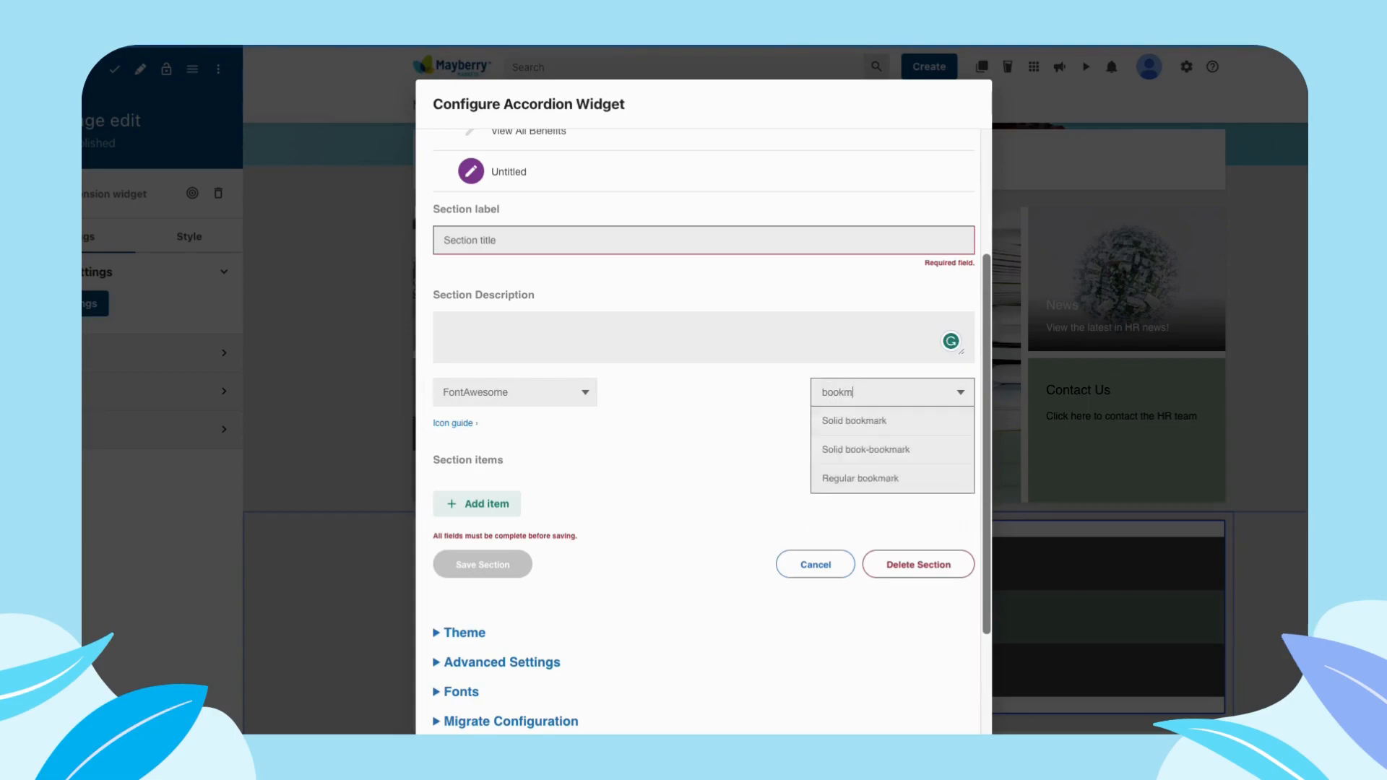
pyautogui.click(906, 423)
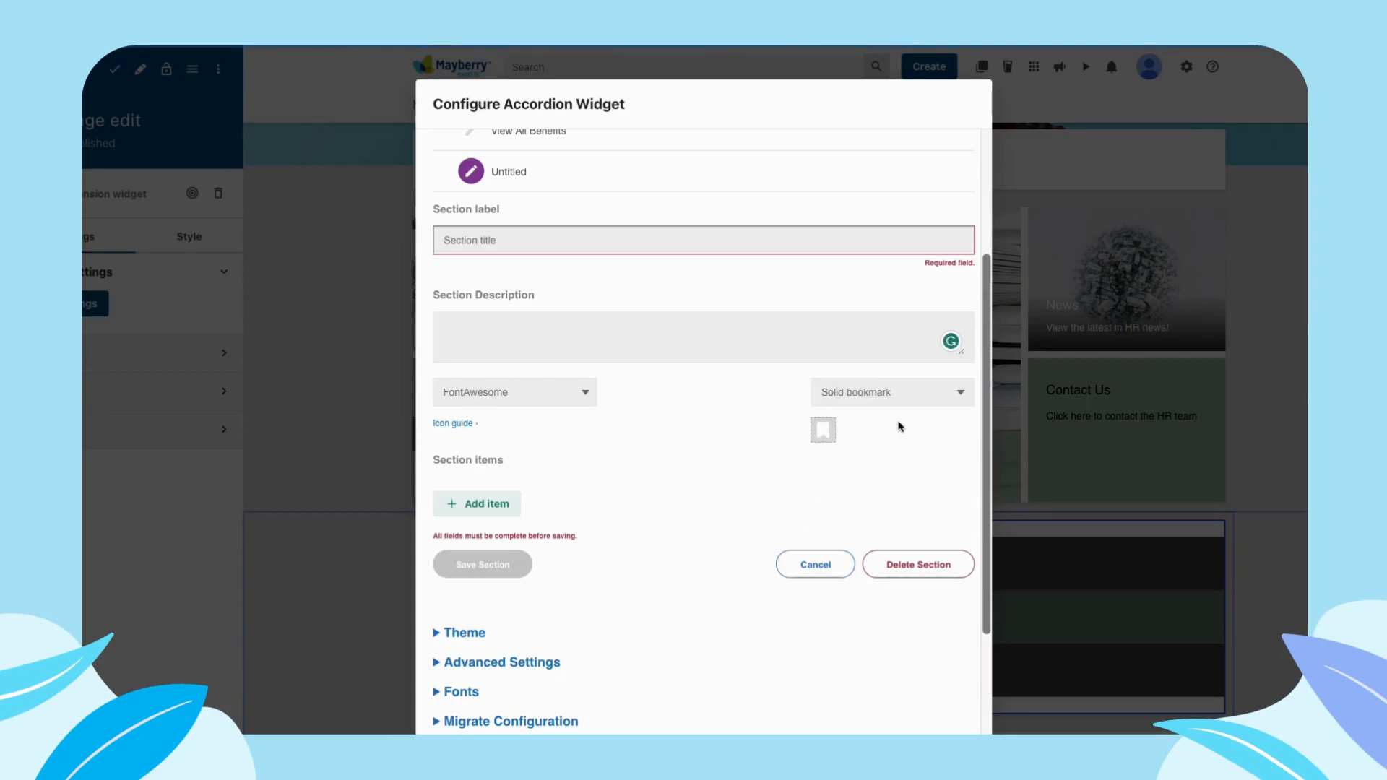
# - Switch the new section's icon source to Custom icon
pyautogui.click(585, 393)
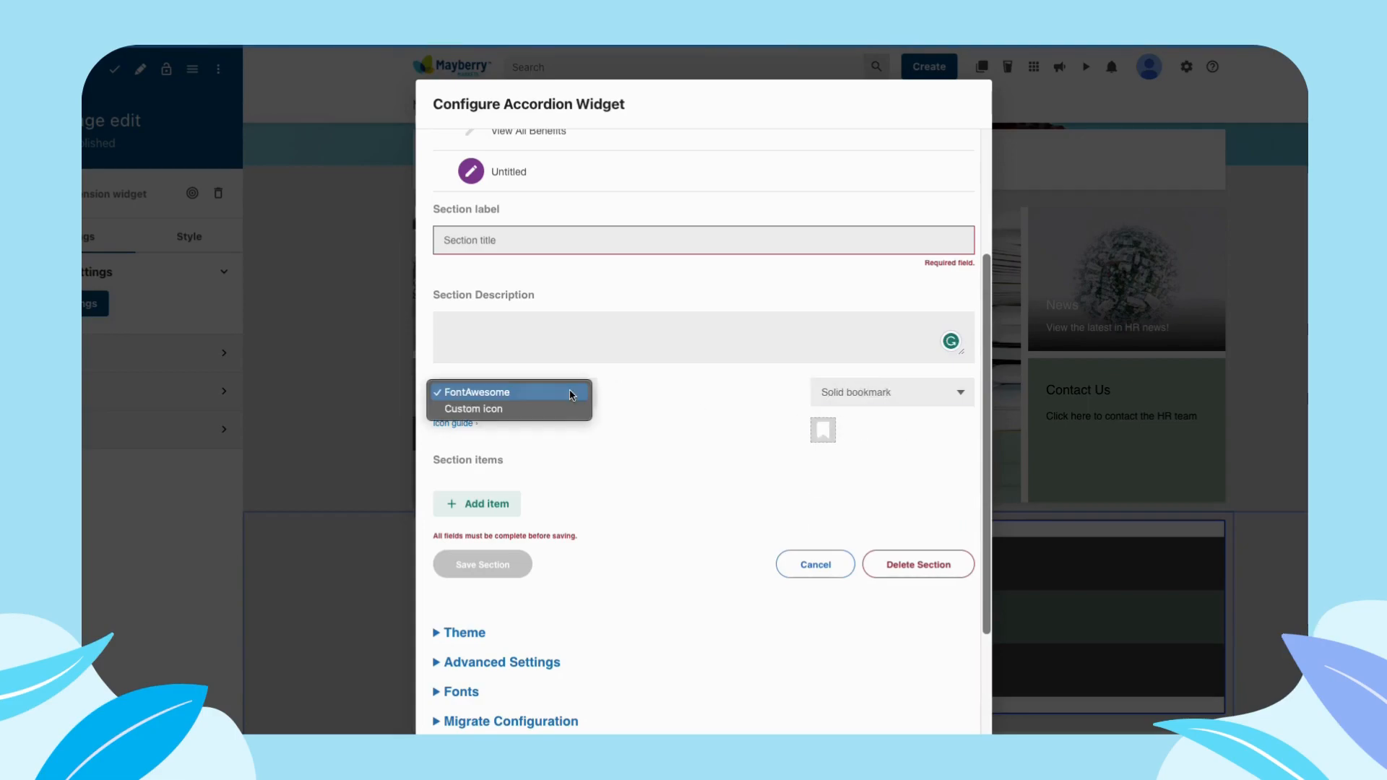
pyautogui.click(526, 406)
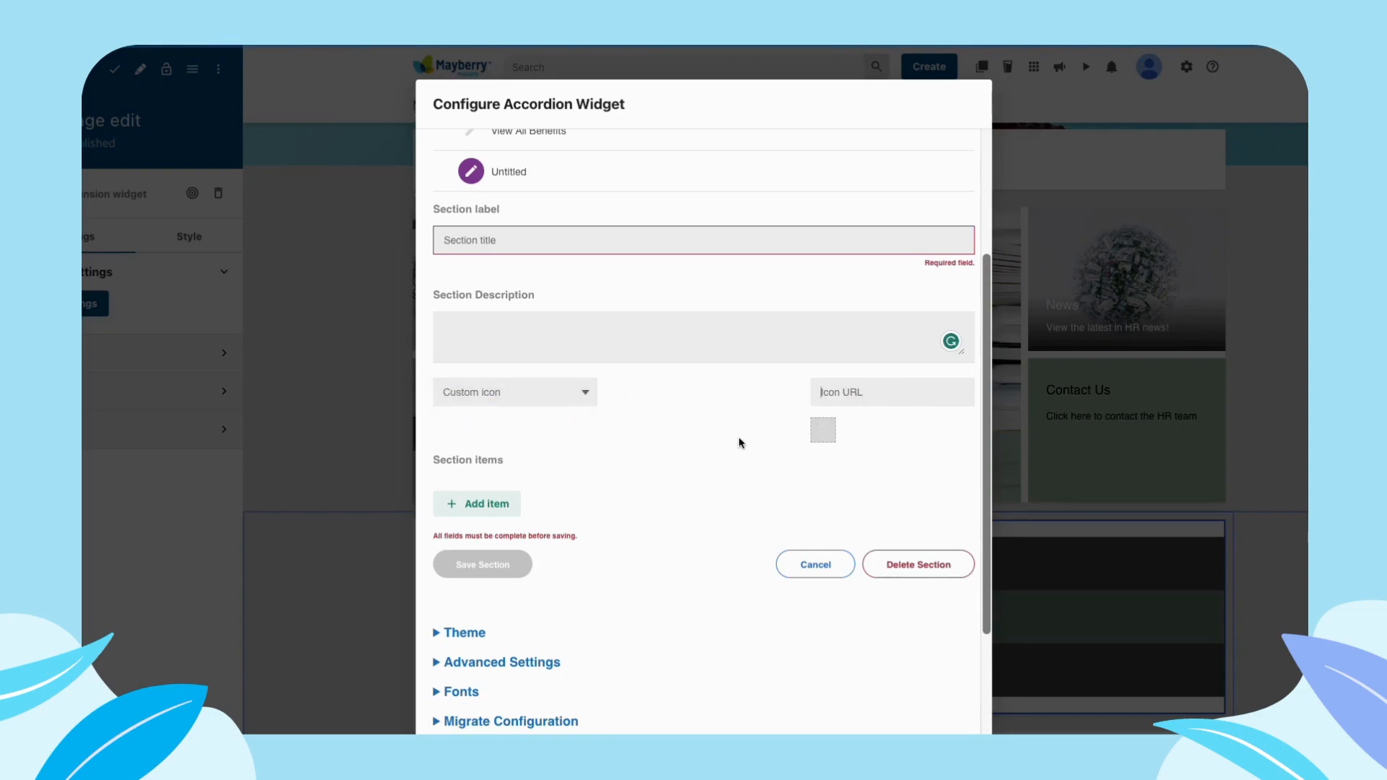
pyautogui.scroll(-2, 738, 436)
pyautogui.scroll(1, 738, 436)
# - Add an item to the new untitled section and view its title, URL and icon settings
pyautogui.click(482, 453)
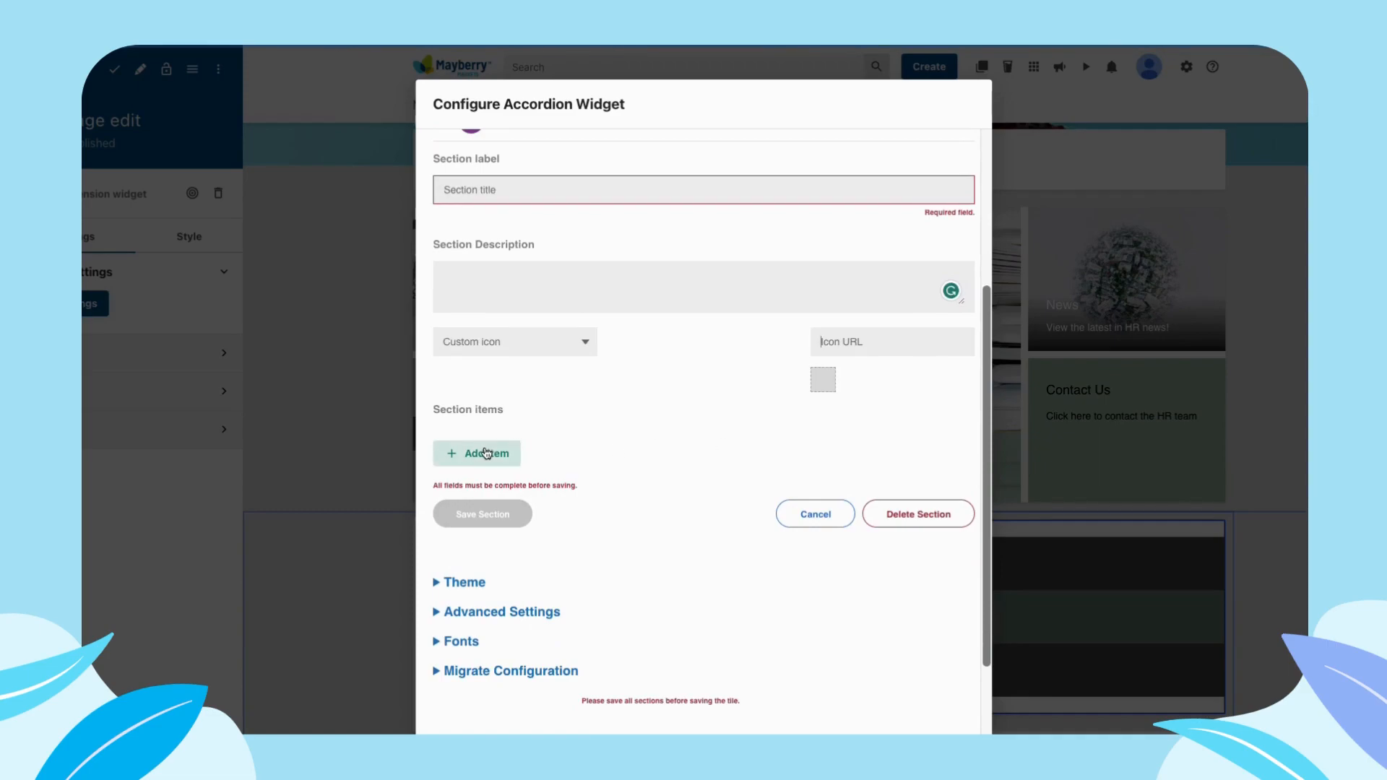
pyautogui.scroll(-2, 555, 436)
pyautogui.scroll(-1, 532, 448)
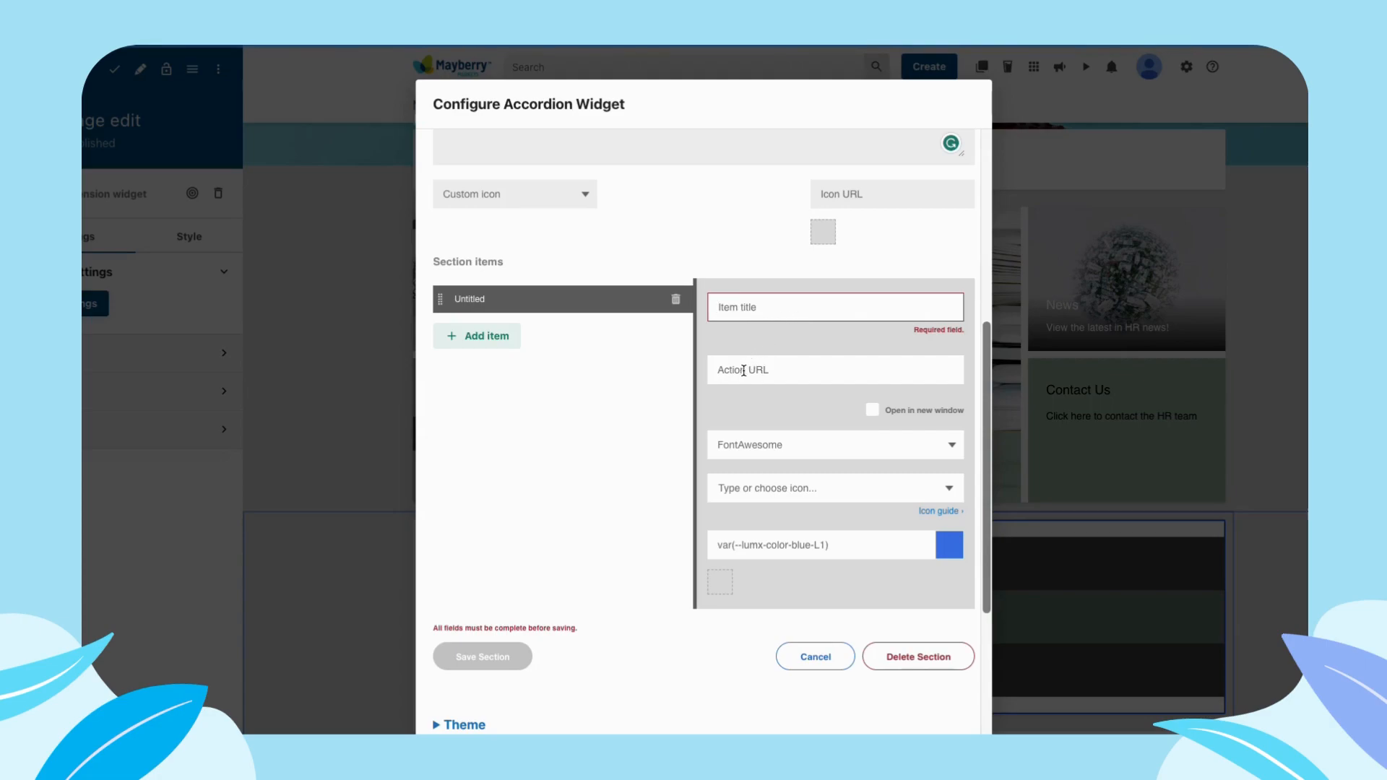
pyautogui.scroll(-1, 736, 343)
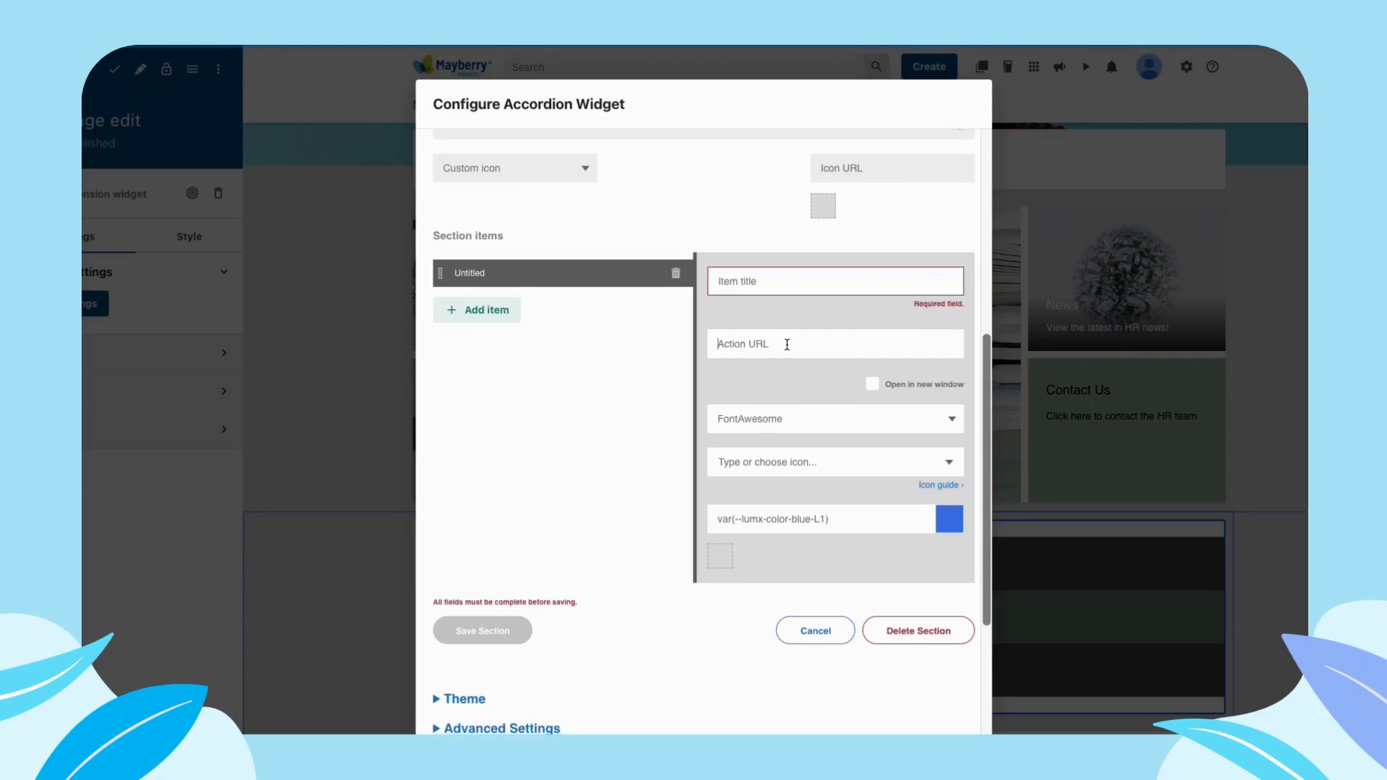
# - Try out the new item's option for opening in a new window and review its icon source choices
pyautogui.click(873, 384)
pyautogui.click(871, 387)
pyautogui.click(829, 422)
pyautogui.click(843, 369)
pyautogui.click(828, 425)
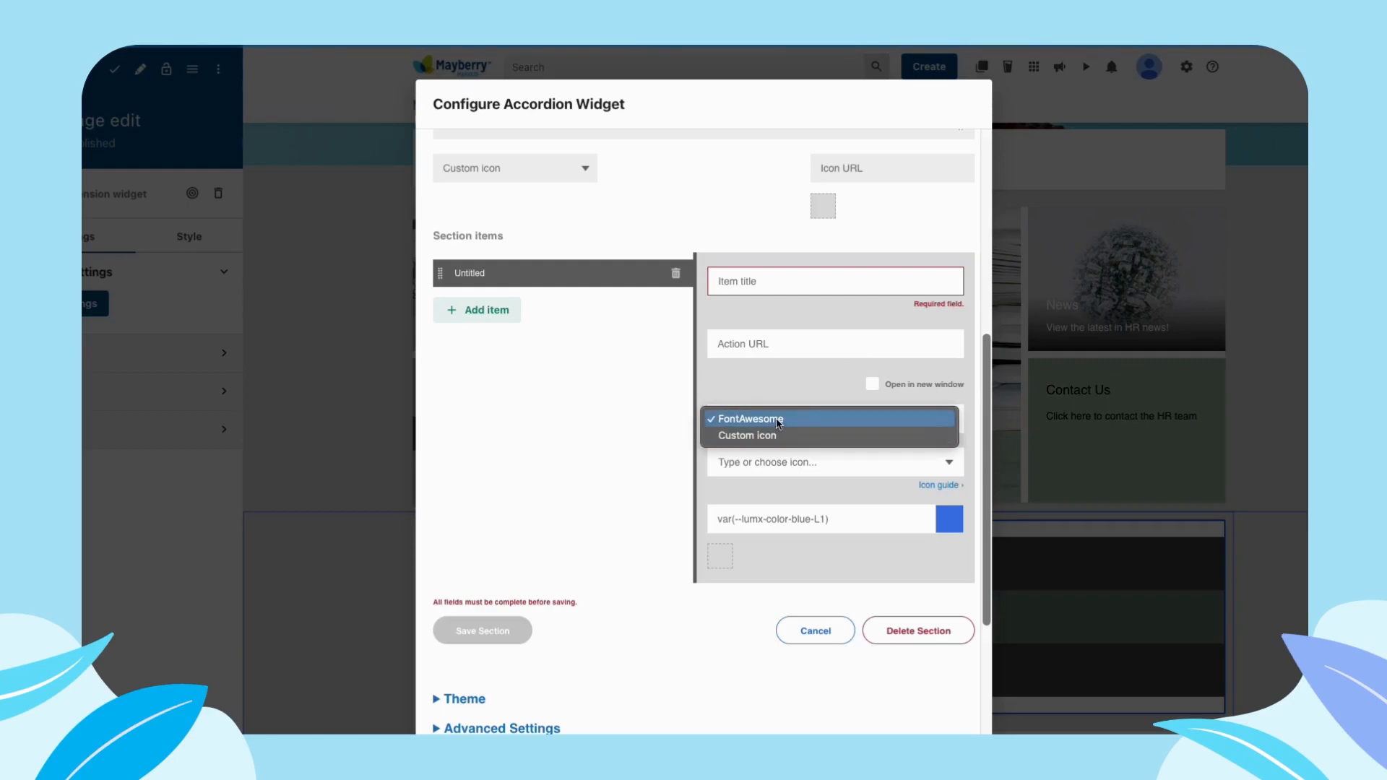
pyautogui.click(755, 437)
pyautogui.click(751, 419)
pyautogui.click(759, 396)
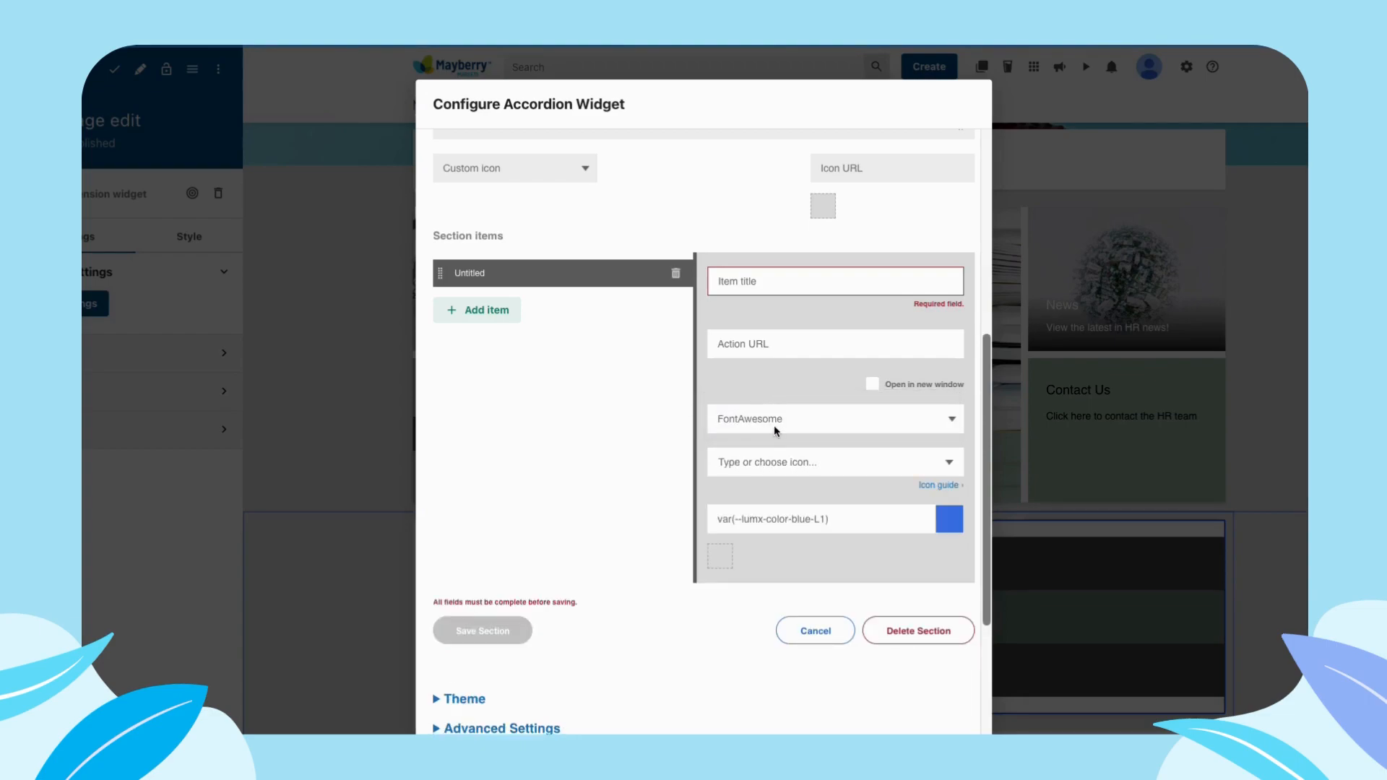
# - Set the new item's icon color to #ffffff
pyautogui.scroll(-1, 773, 425)
pyautogui.tripleClick(742, 492)
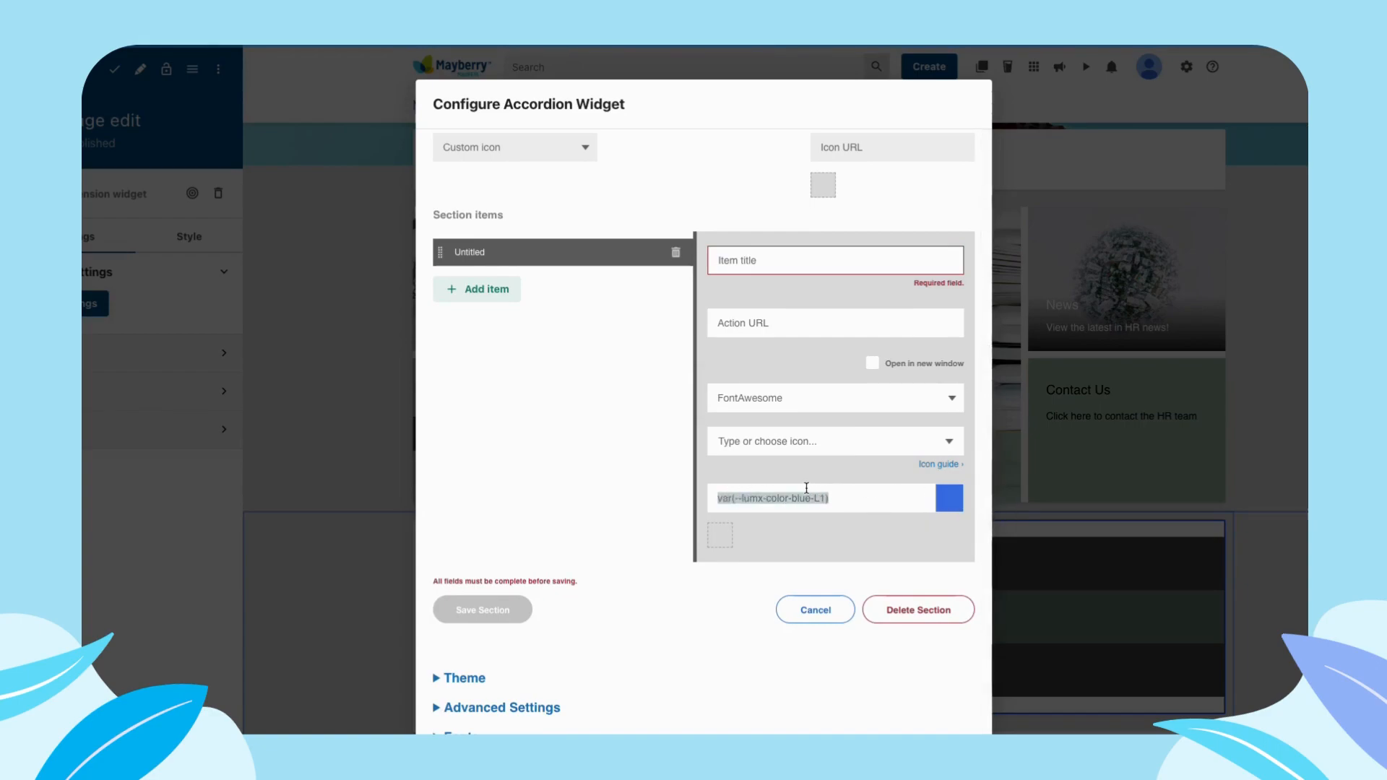
pyautogui.scroll(3, 795, 500)
pyautogui.scroll(-4, 834, 533)
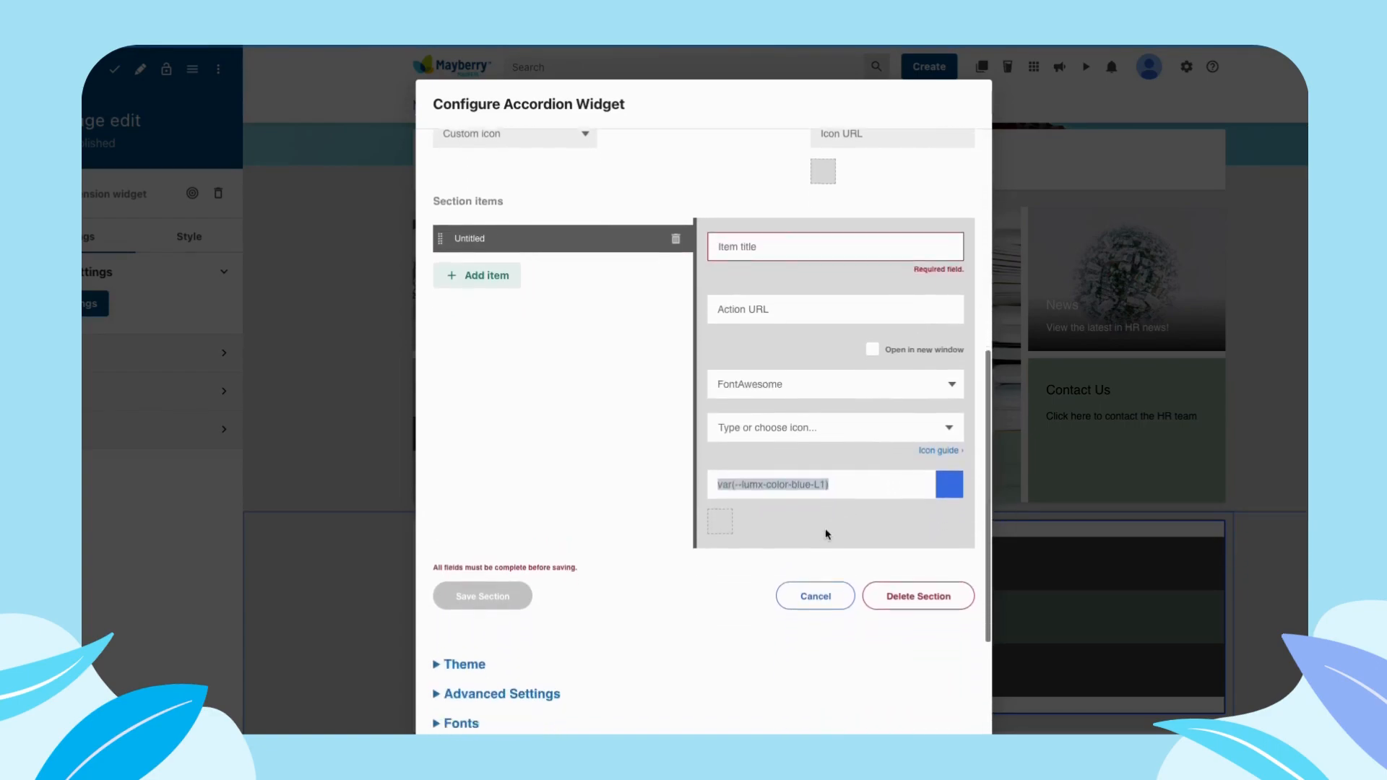
pyautogui.write('#')
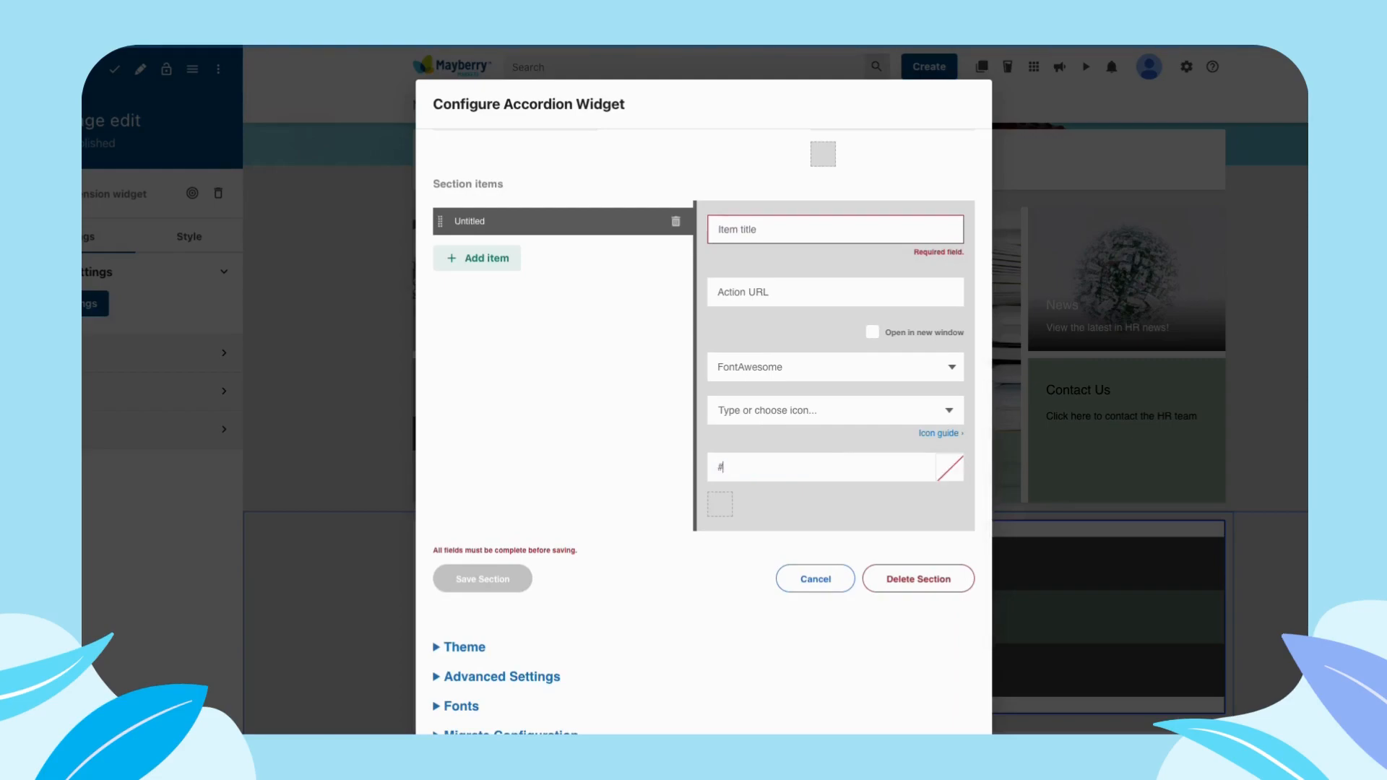
pyautogui.write('ffffff')
# - Close the accordion configuration without saving the new section and view the accordion on the page
pyautogui.scroll(6, 829, 294)
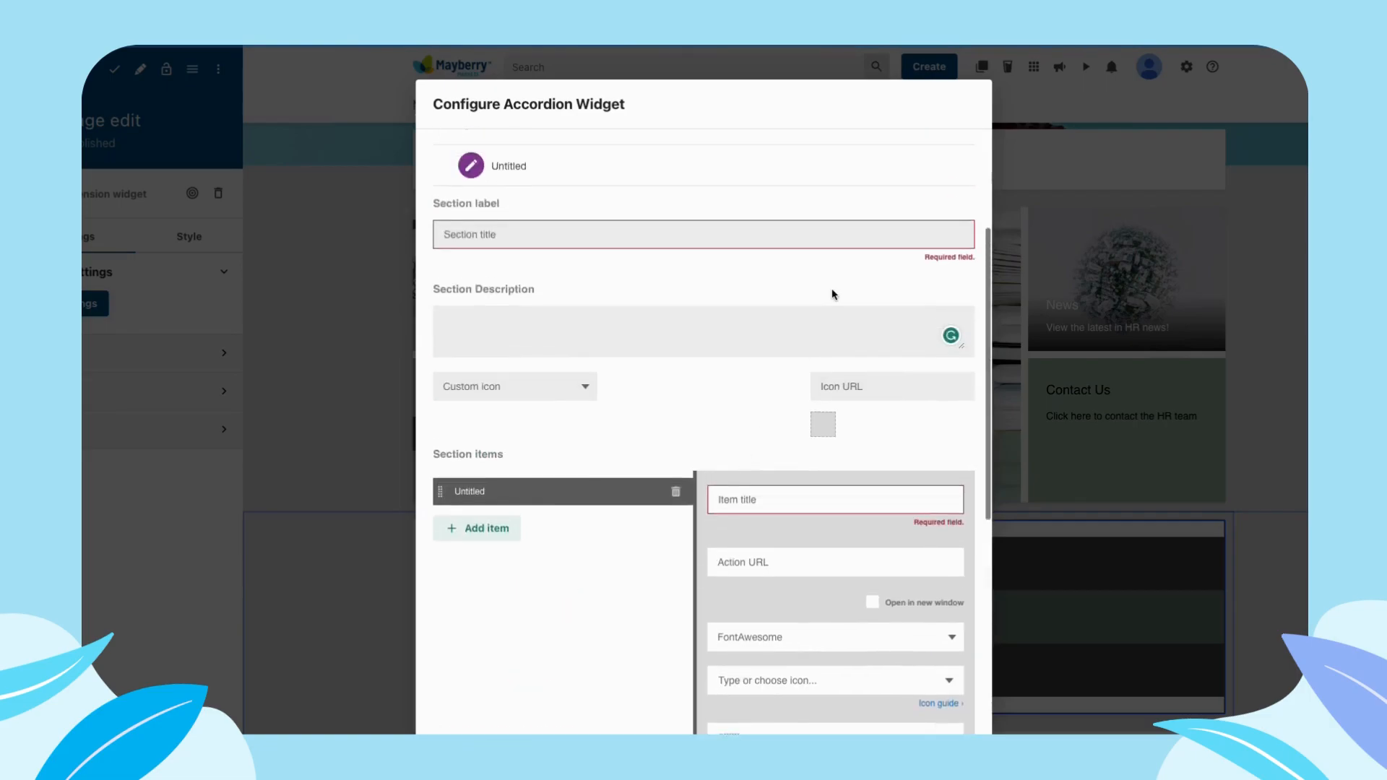
pyautogui.click(1144, 494)
pyautogui.scroll(-2, 876, 503)
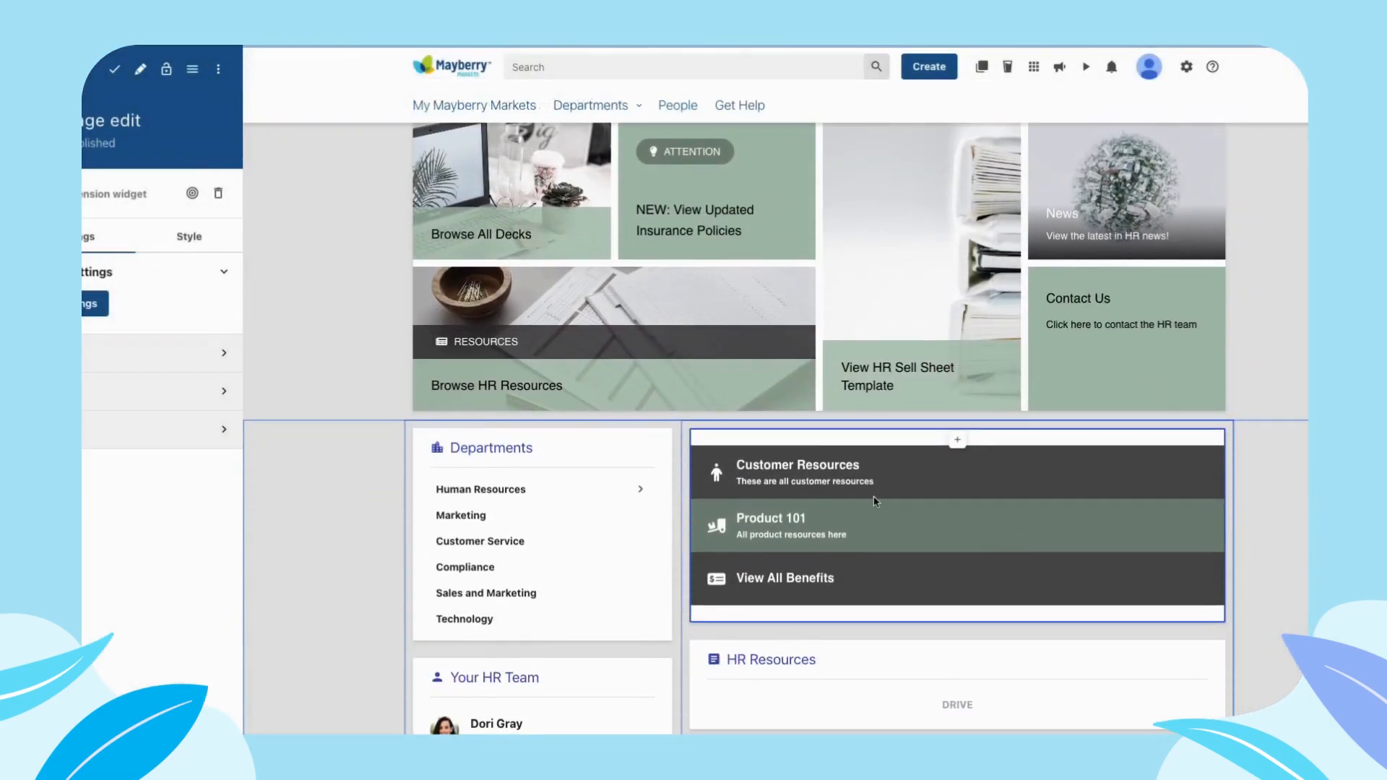
pyautogui.scroll(-1, 877, 503)
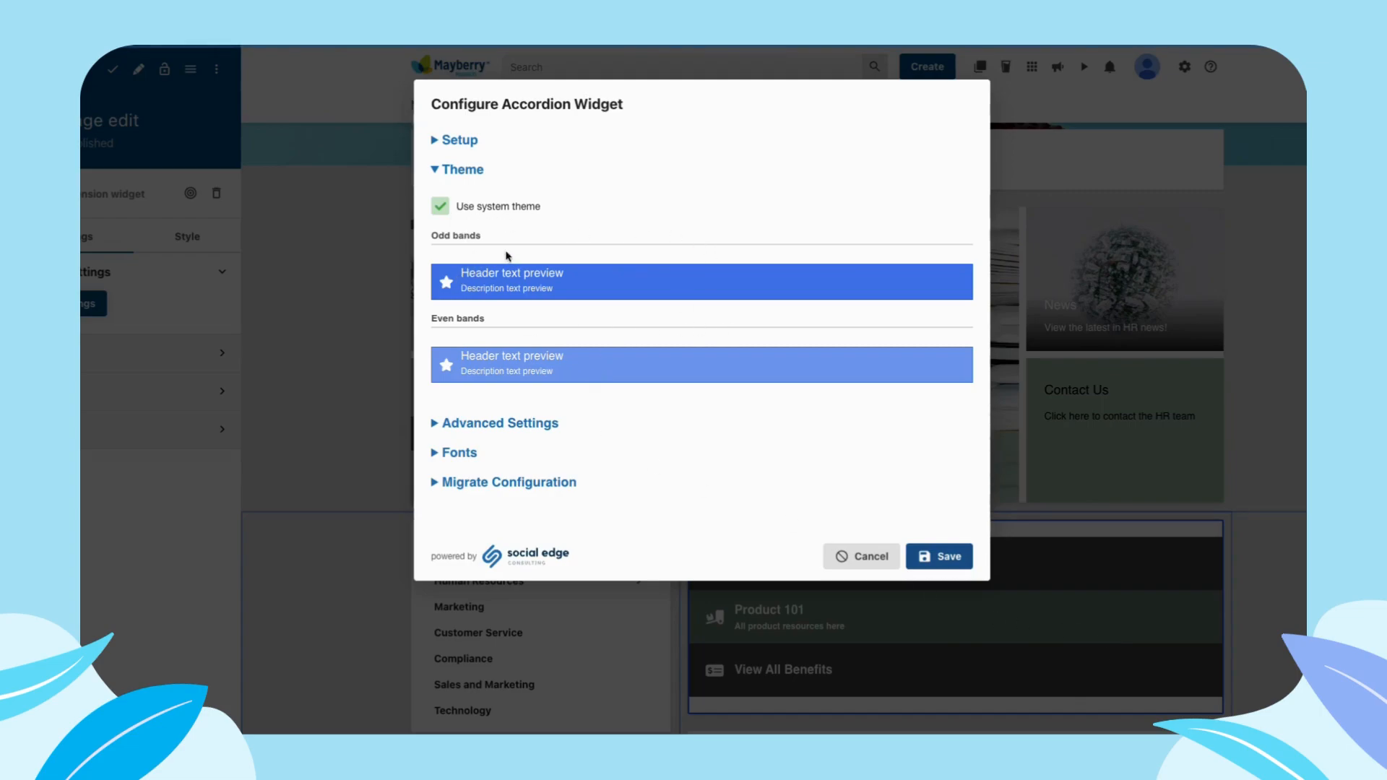
# - Turn off the system theme for the accordion so that custom theme colors apply
pyautogui.click(439, 208)
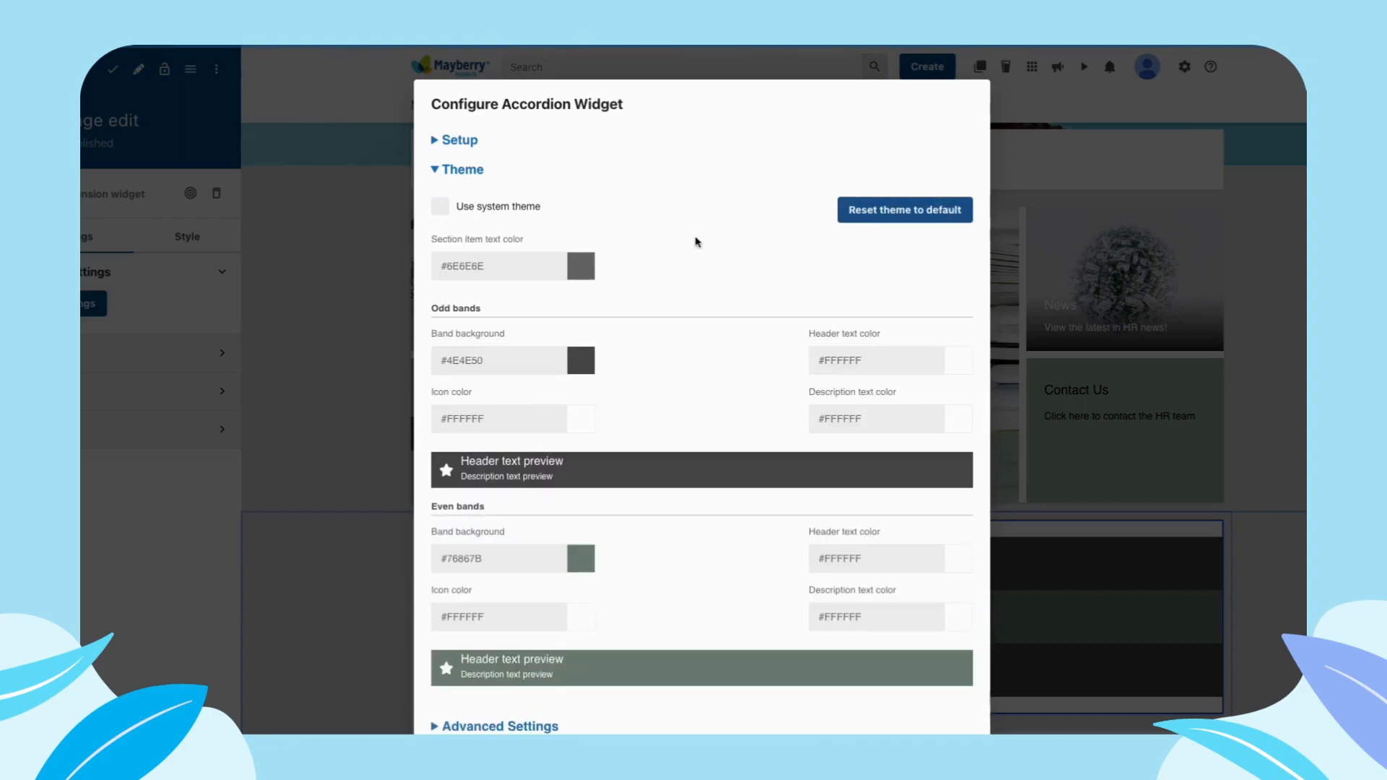
pyautogui.scroll(-1, 706, 241)
pyautogui.scroll(-1, 653, 228)
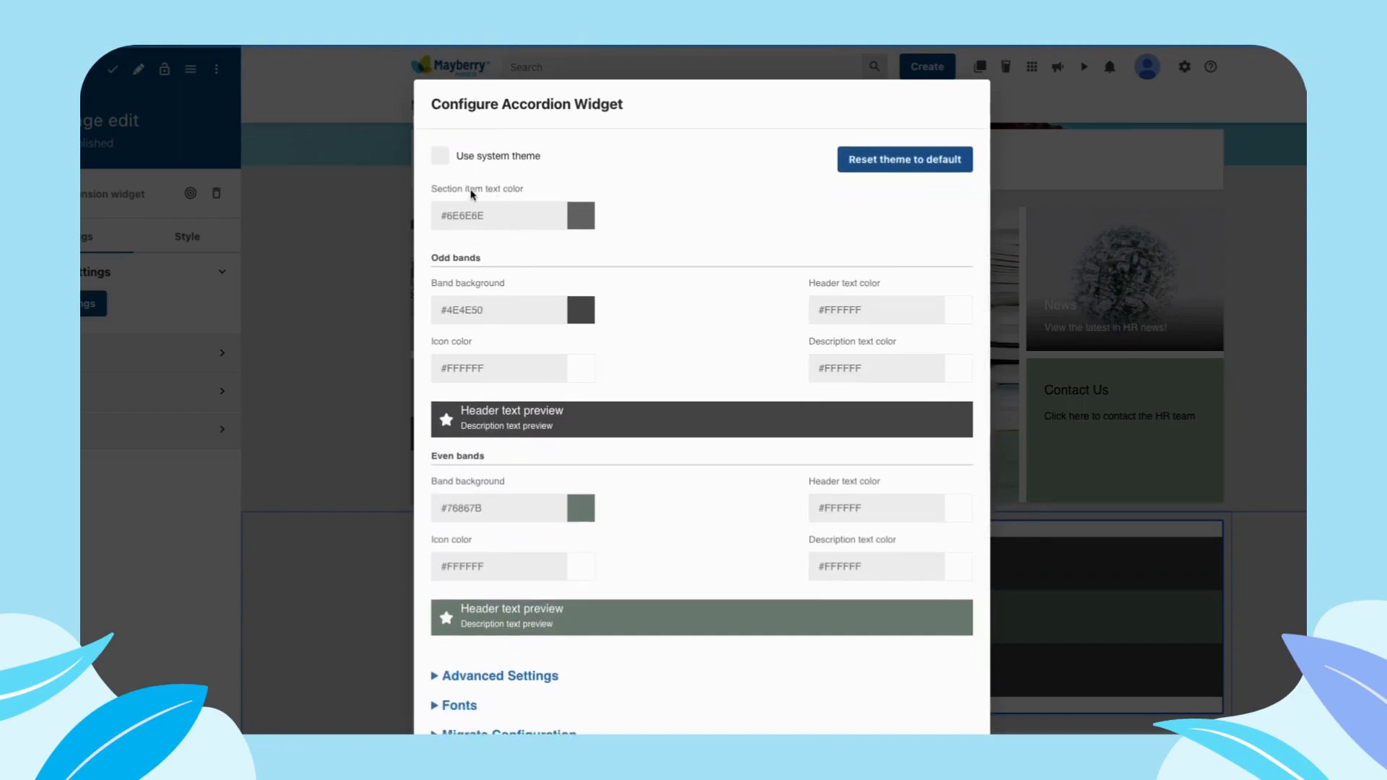
pyautogui.scroll(-1, 487, 191)
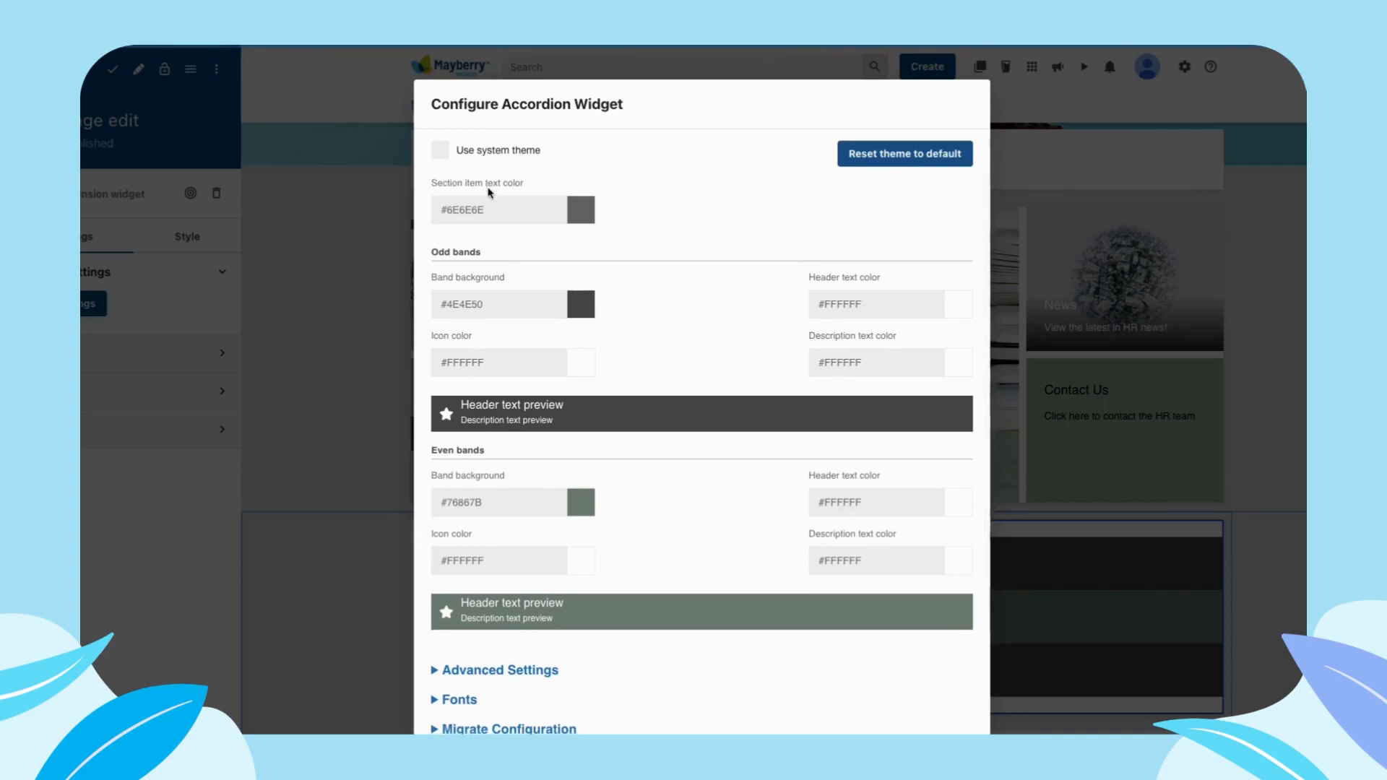
pyautogui.scroll(-2, 486, 254)
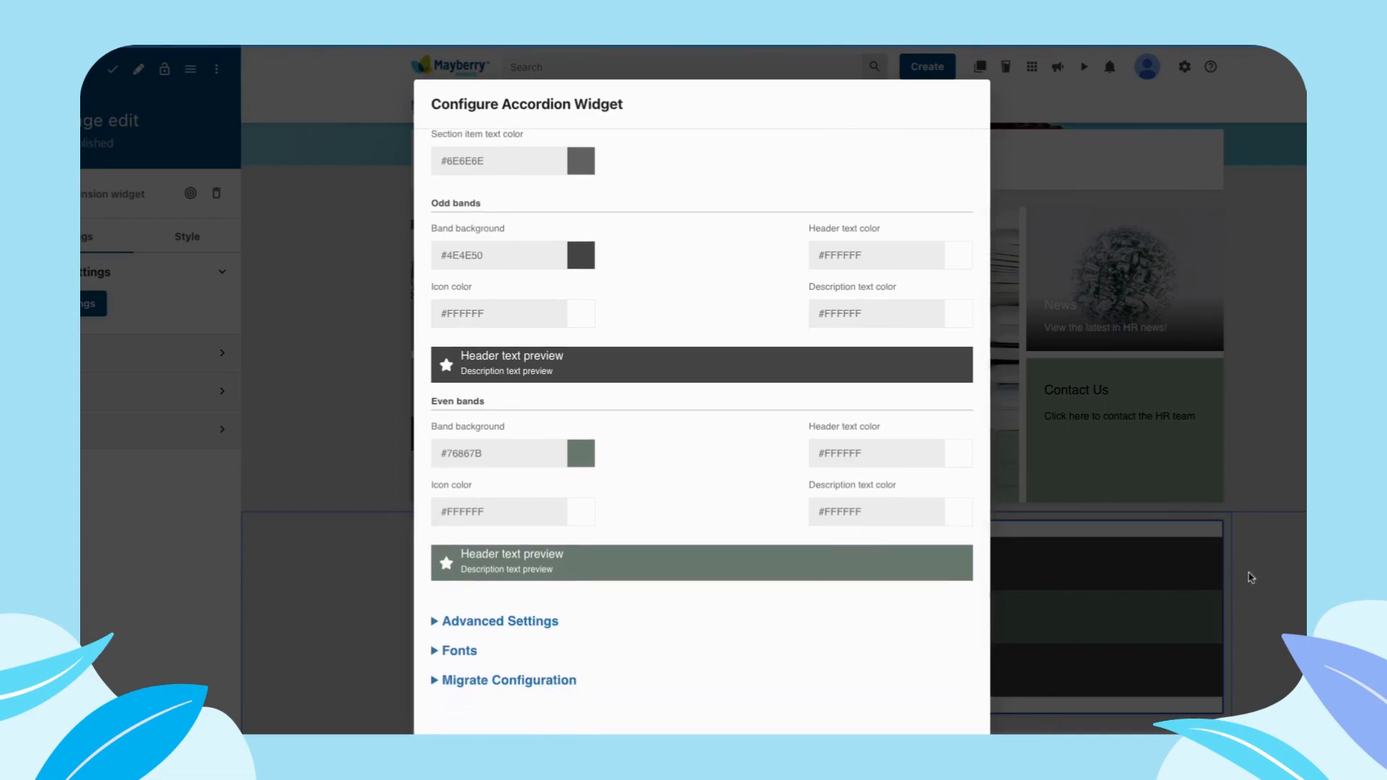
# - Examine the custom background, icon and text color settings and the previews for the odd and even bands
pyautogui.moveTo(434, 205); pyautogui.dragTo(549, 231)
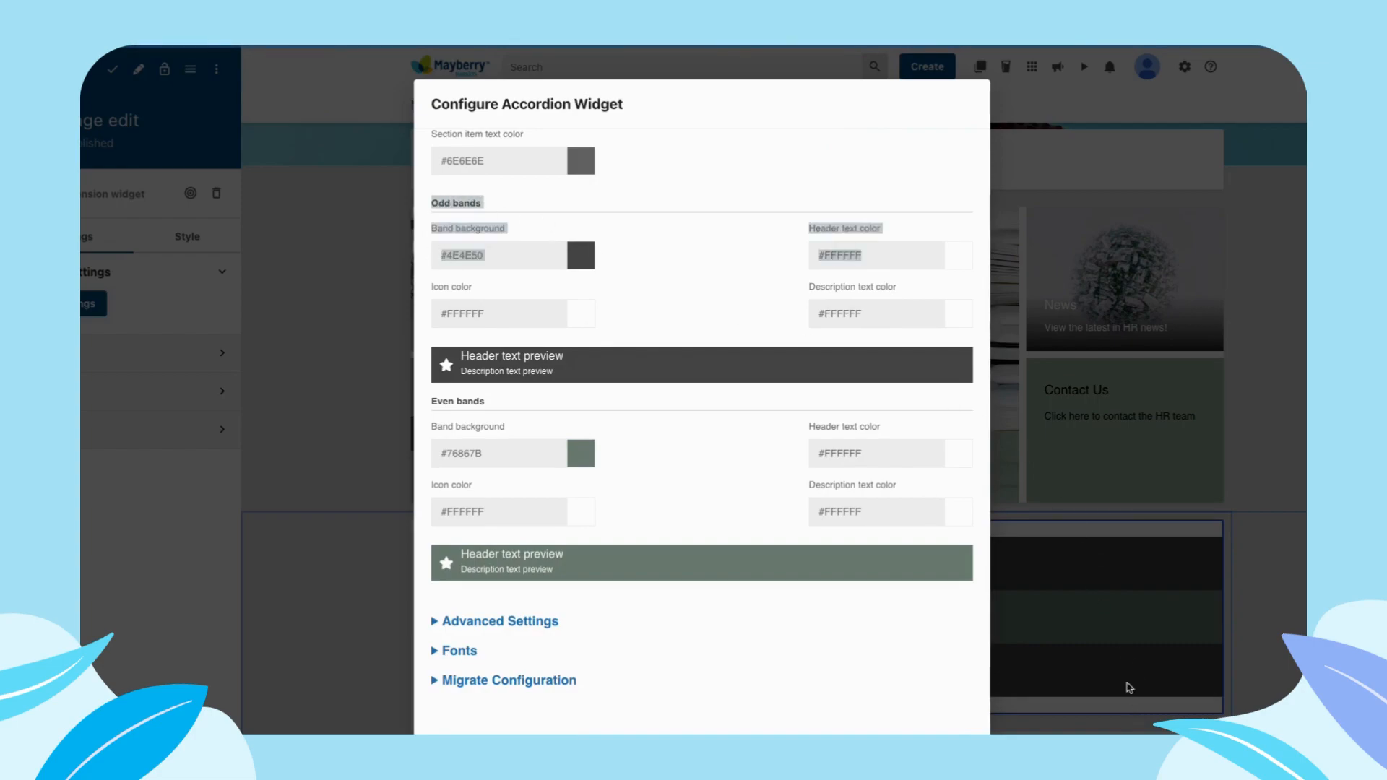
pyautogui.click(678, 228)
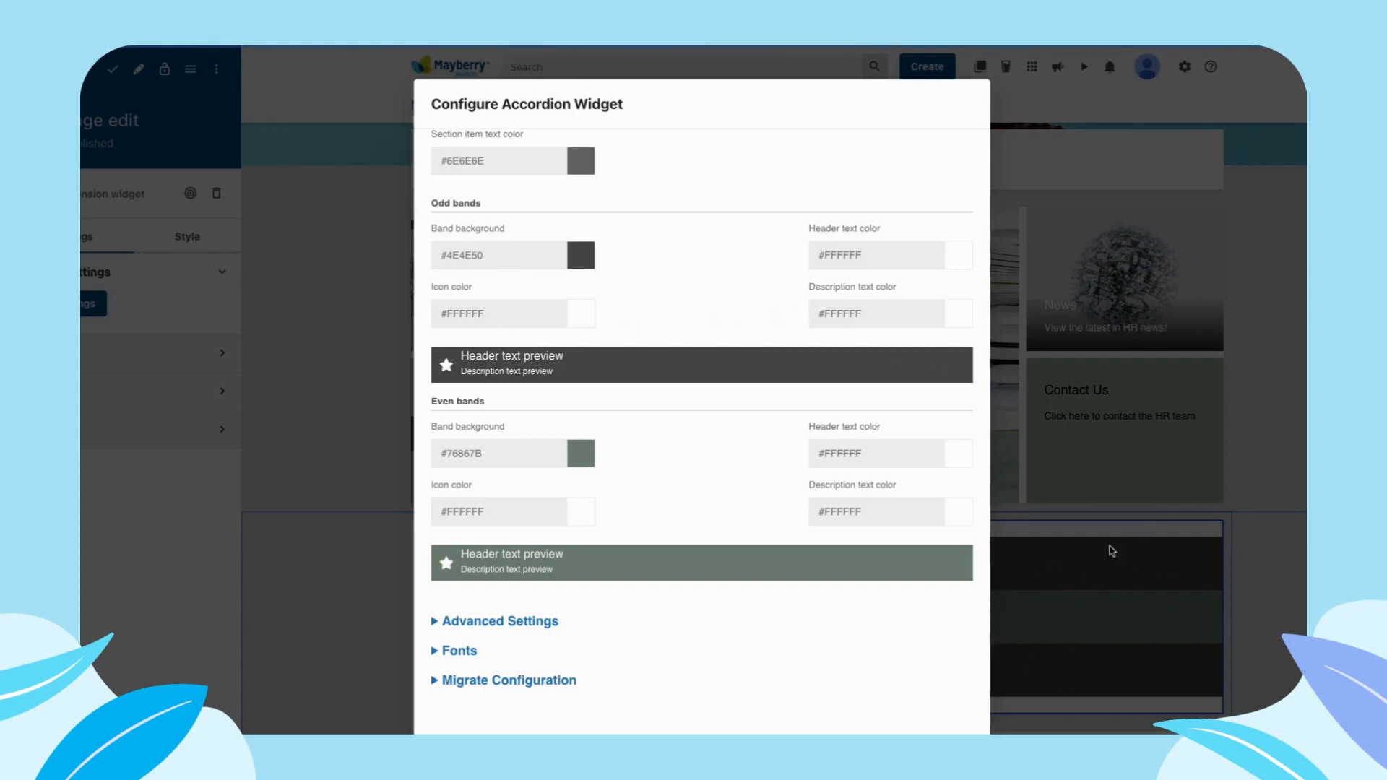
pyautogui.scroll(-1, 560, 351)
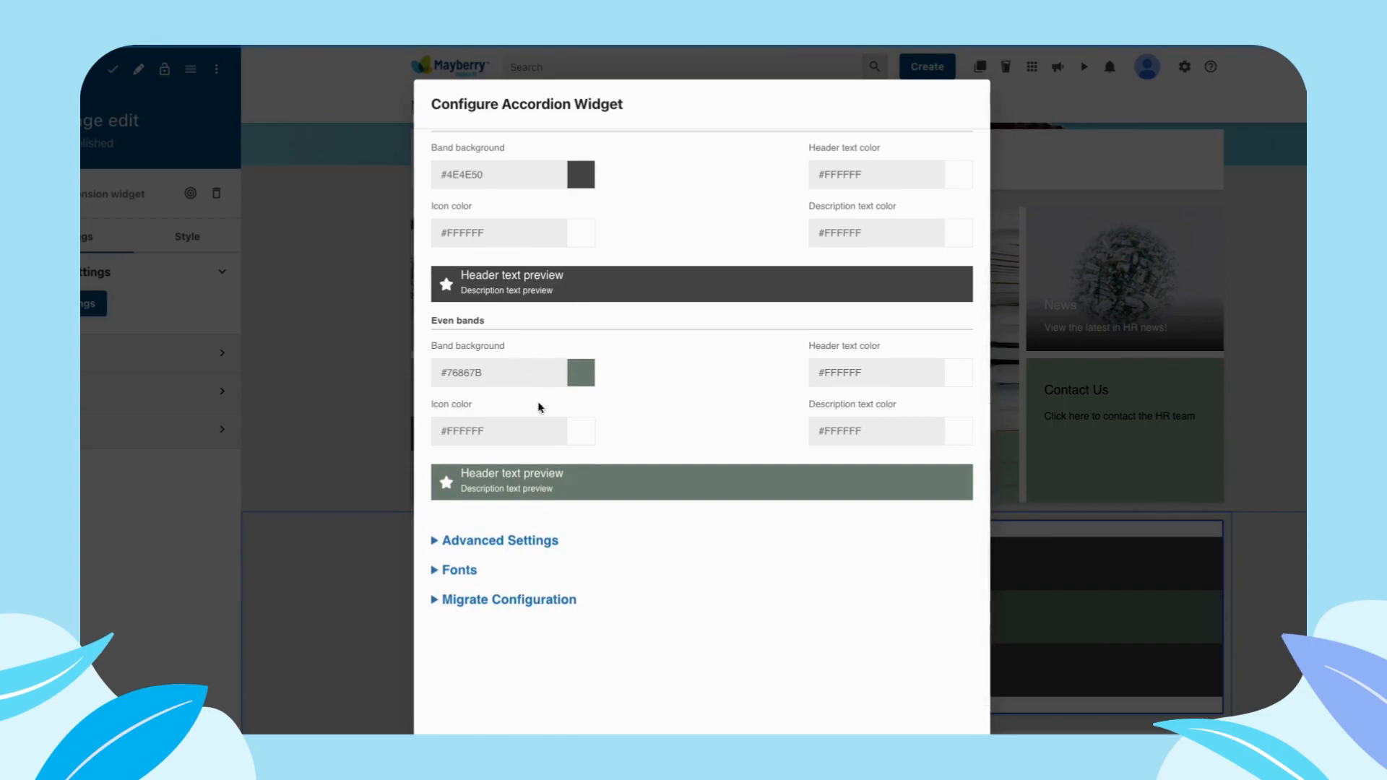
pyautogui.scroll(-1, 529, 400)
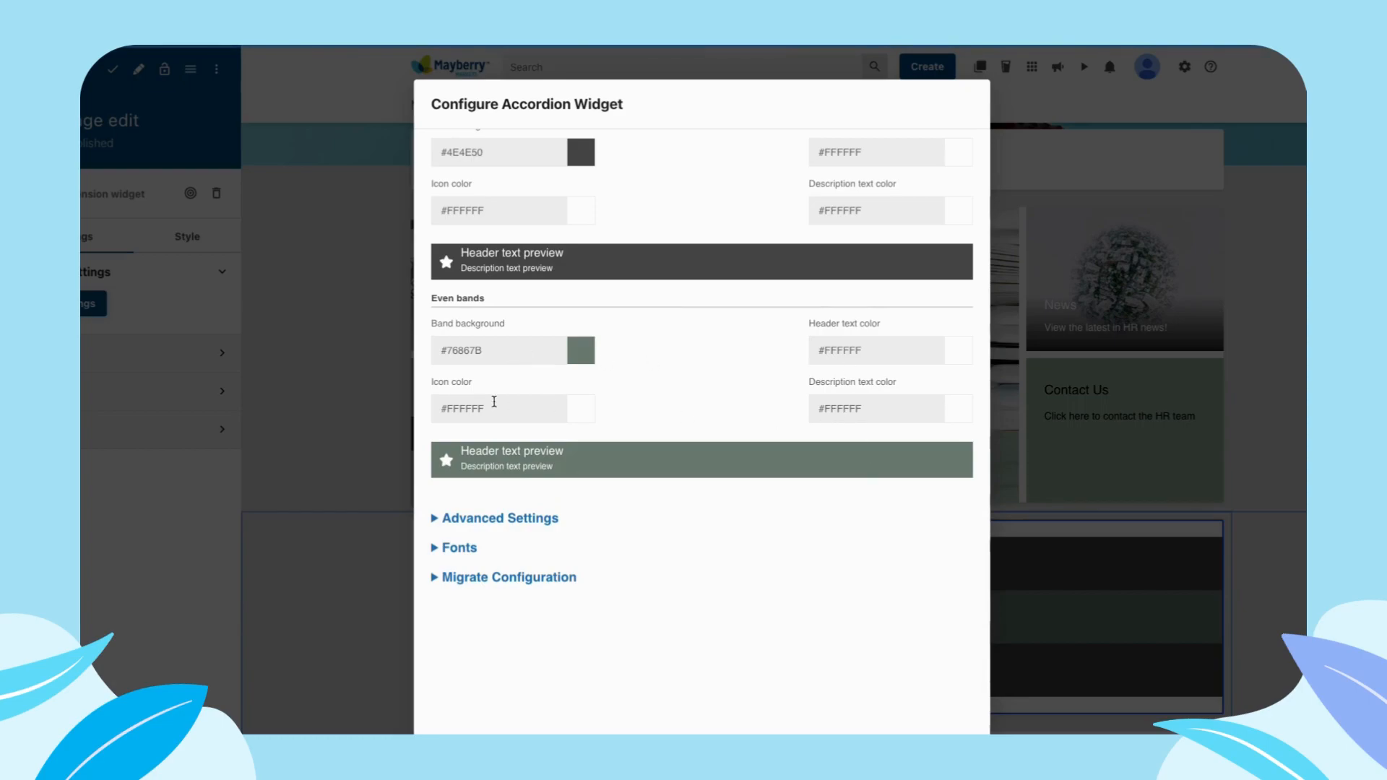
pyautogui.scroll(1, 635, 414)
pyautogui.moveTo(460, 258); pyautogui.dragTo(560, 284)
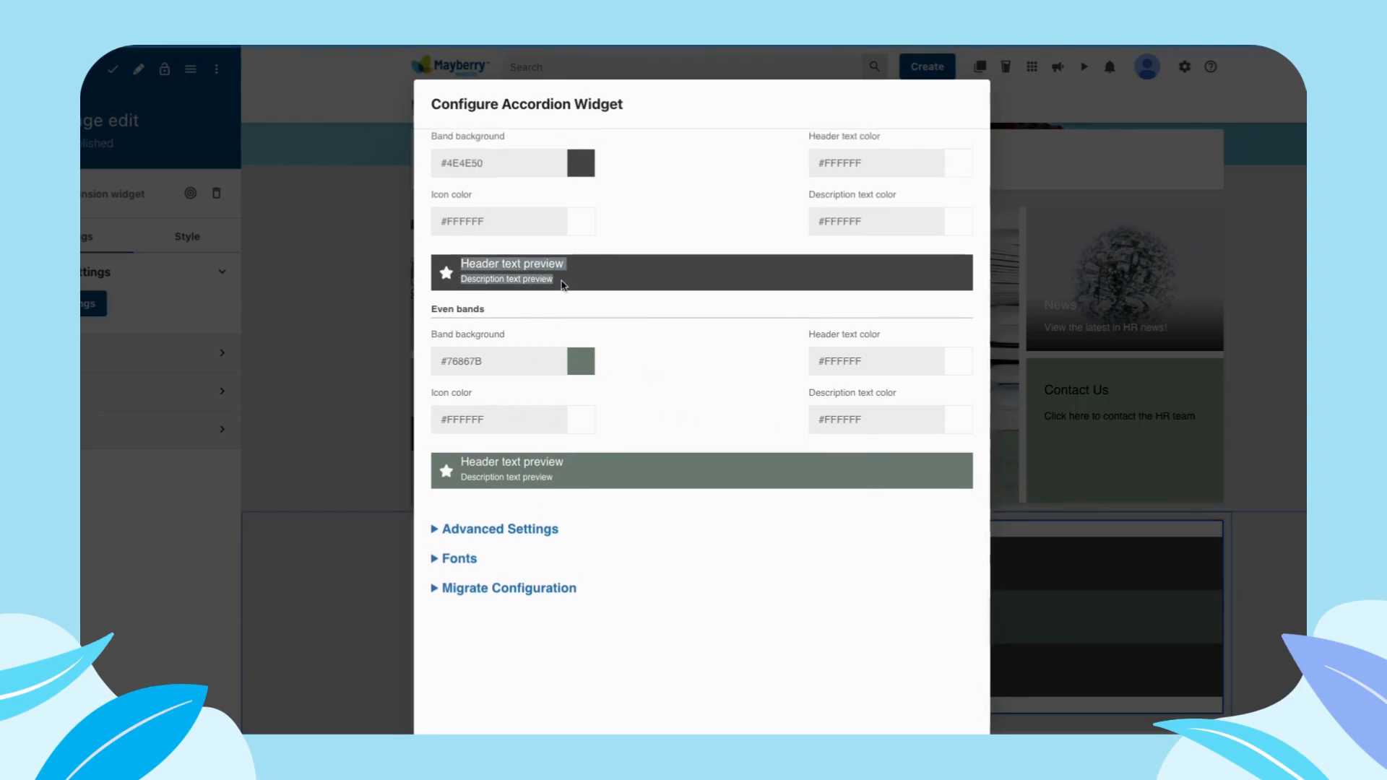
pyautogui.click(564, 285)
pyautogui.scroll(2, 644, 287)
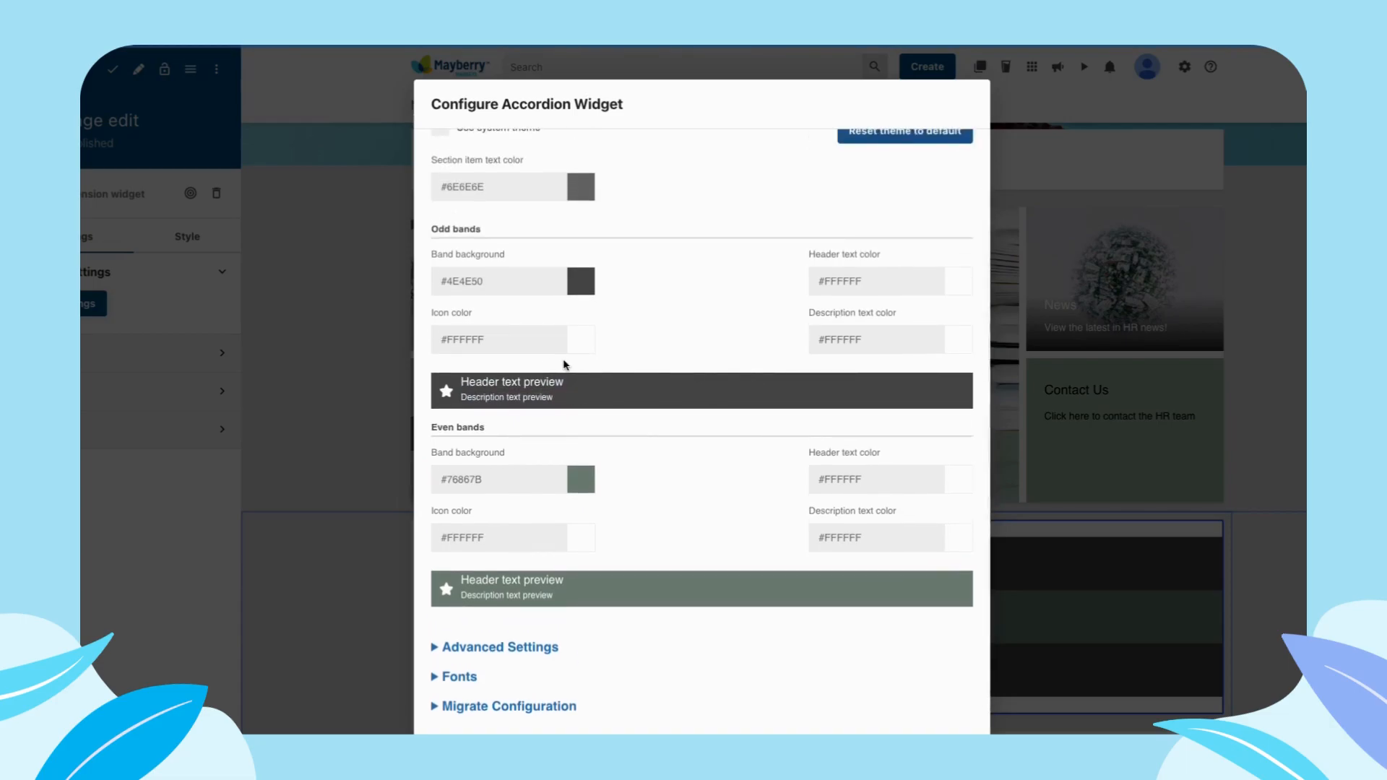
pyautogui.scroll(-1, 679, 341)
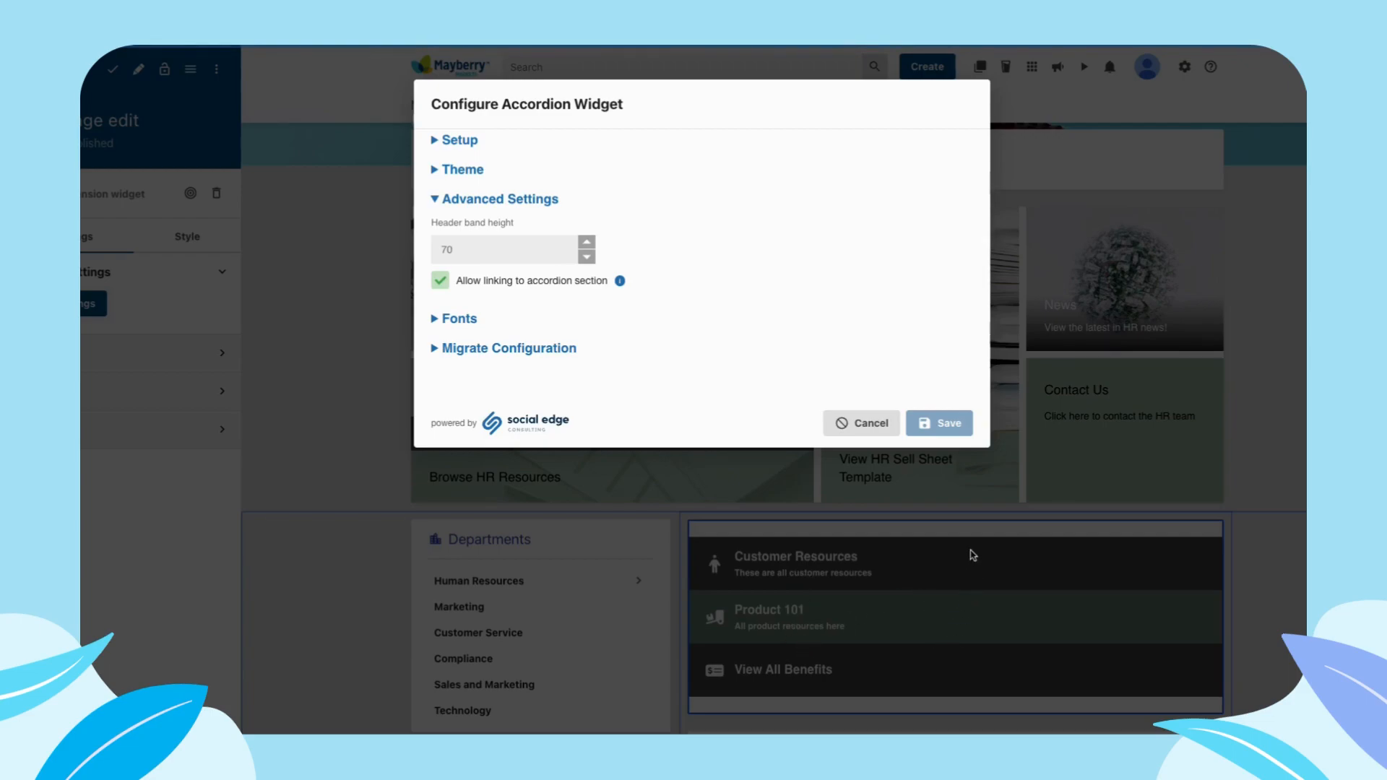
# - Examine the widget's font settings for the item caption, then return to those for the section label
pyautogui.moveTo(621, 281)
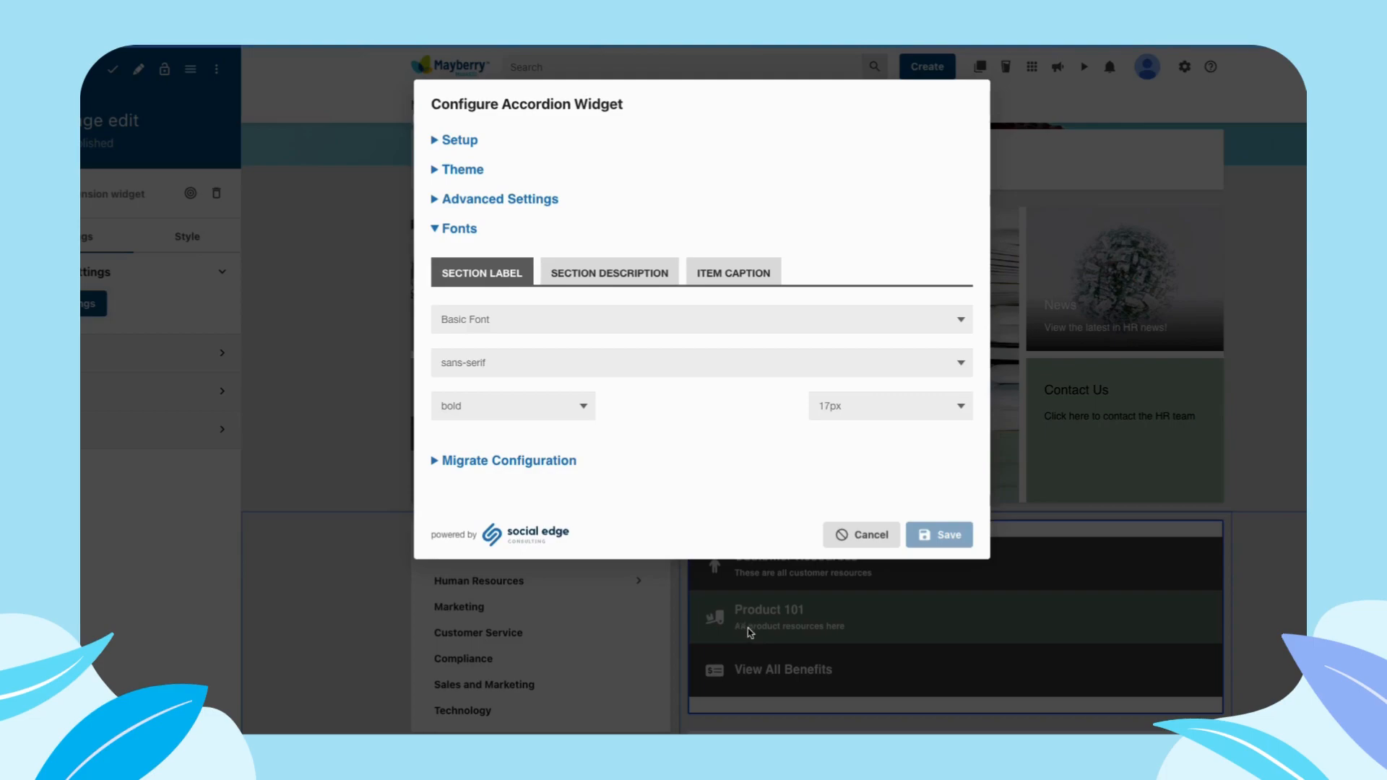
pyautogui.click(711, 269)
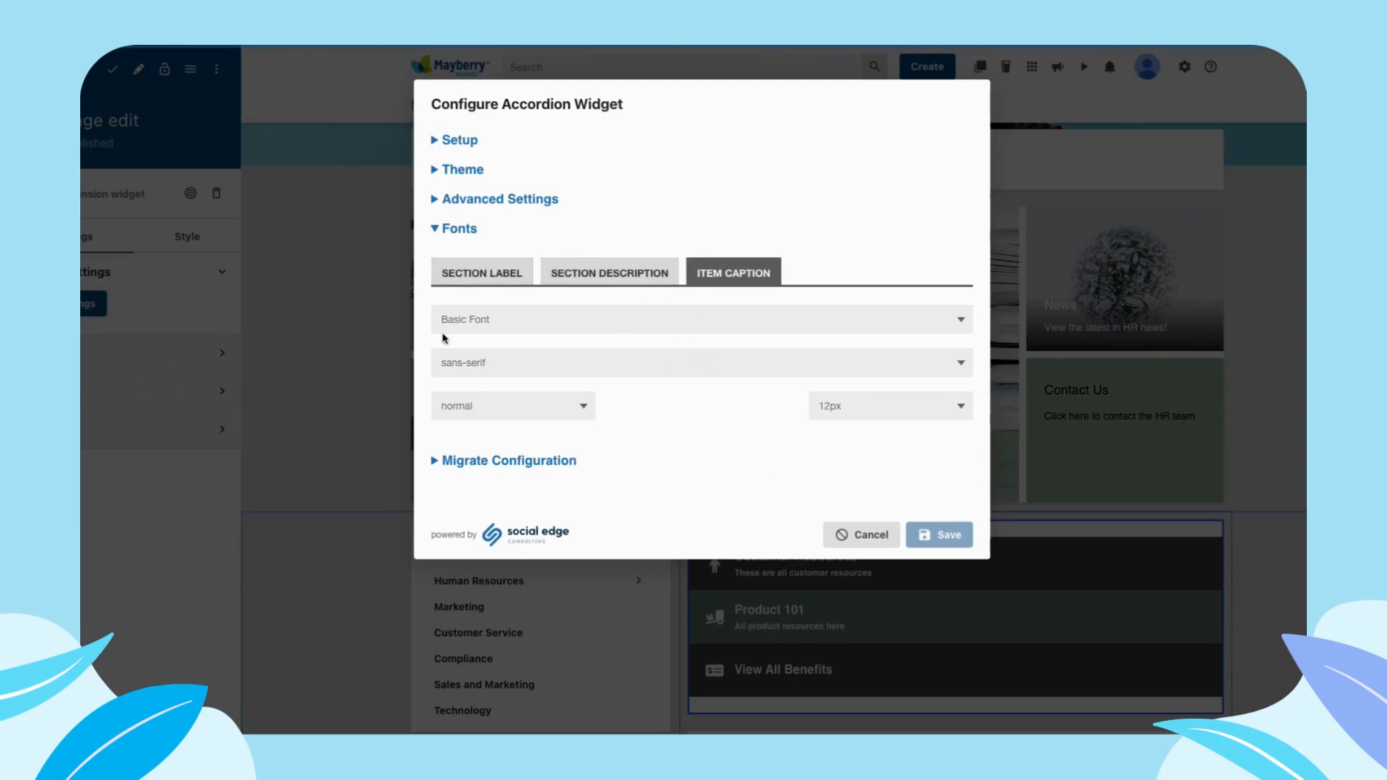
pyautogui.click(515, 271)
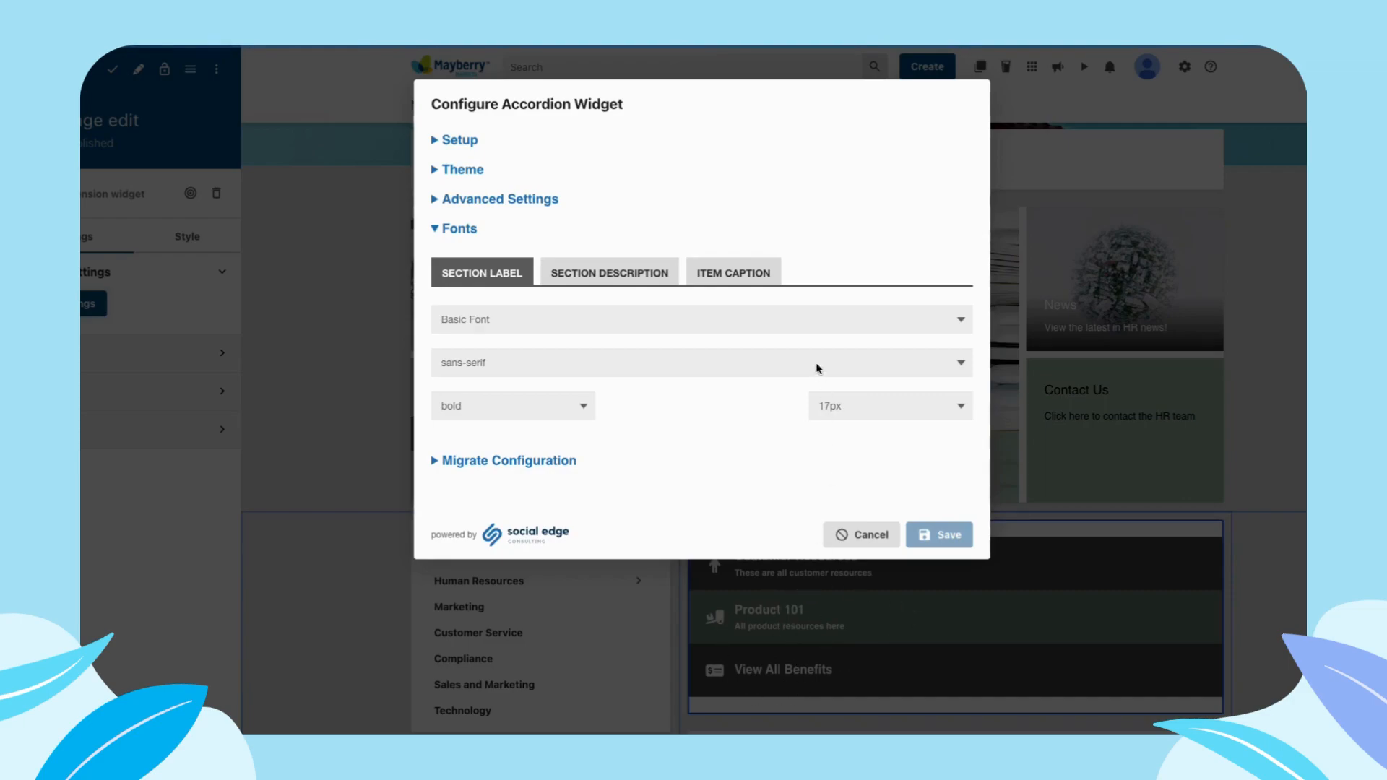
# - Review the font type, font family, weight and size options offered for the section label without changing them
pyautogui.click(557, 323)
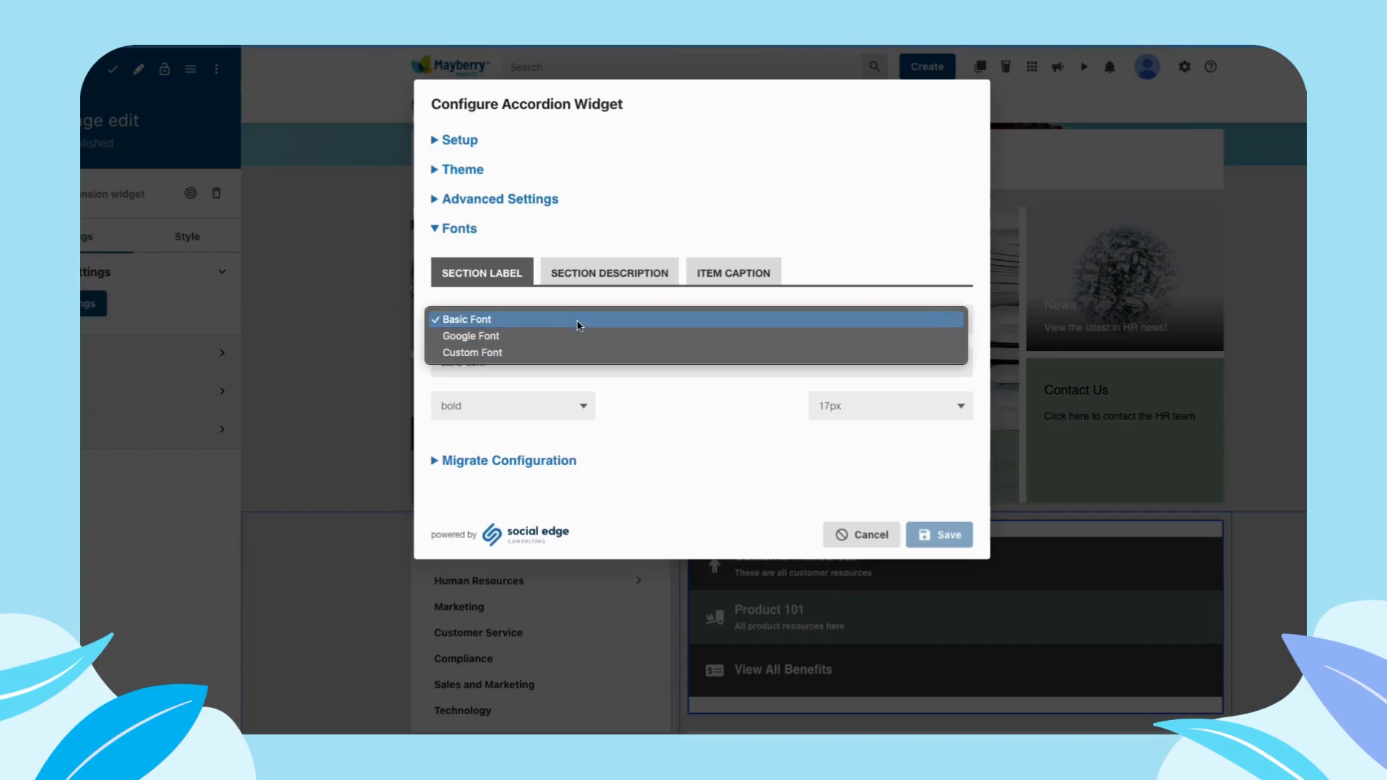
pyautogui.click(559, 320)
pyautogui.click(523, 371)
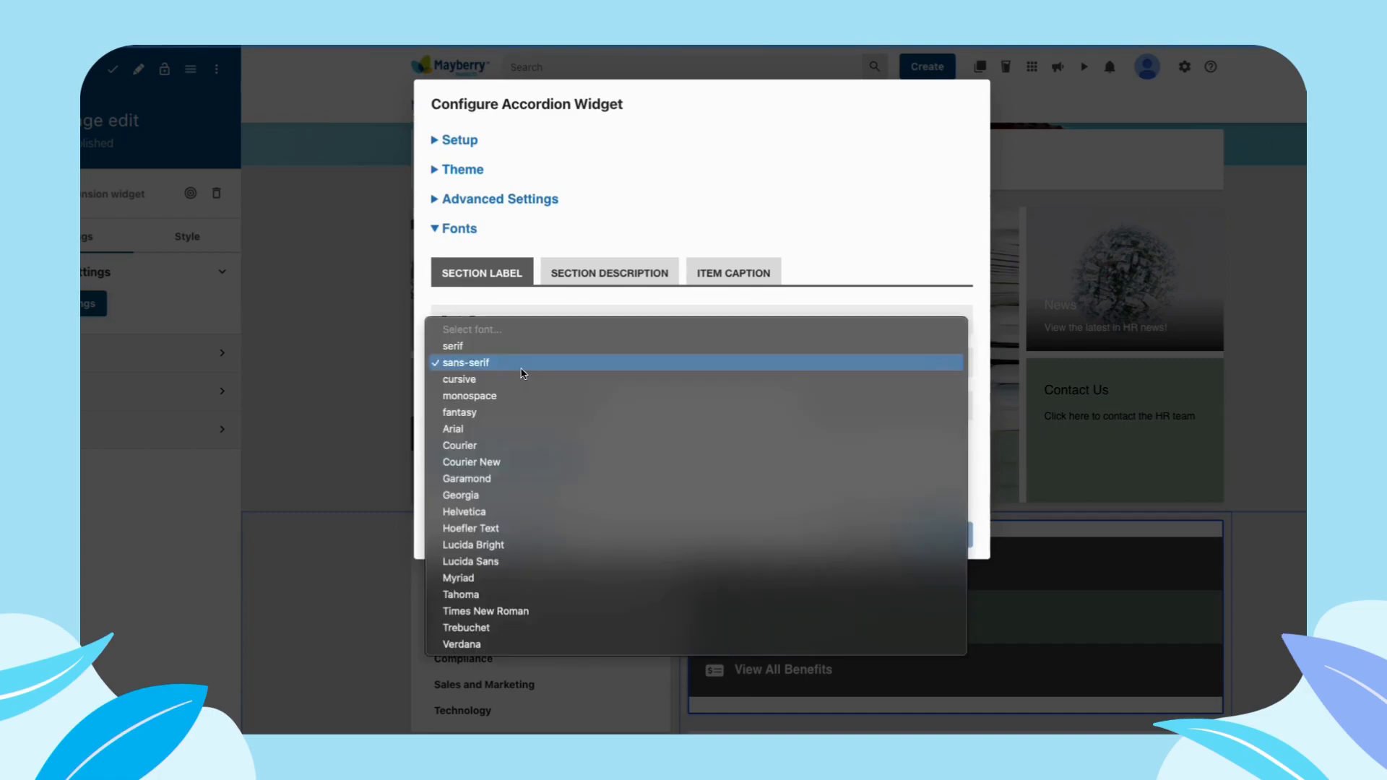
pyautogui.click(556, 311)
pyautogui.click(549, 320)
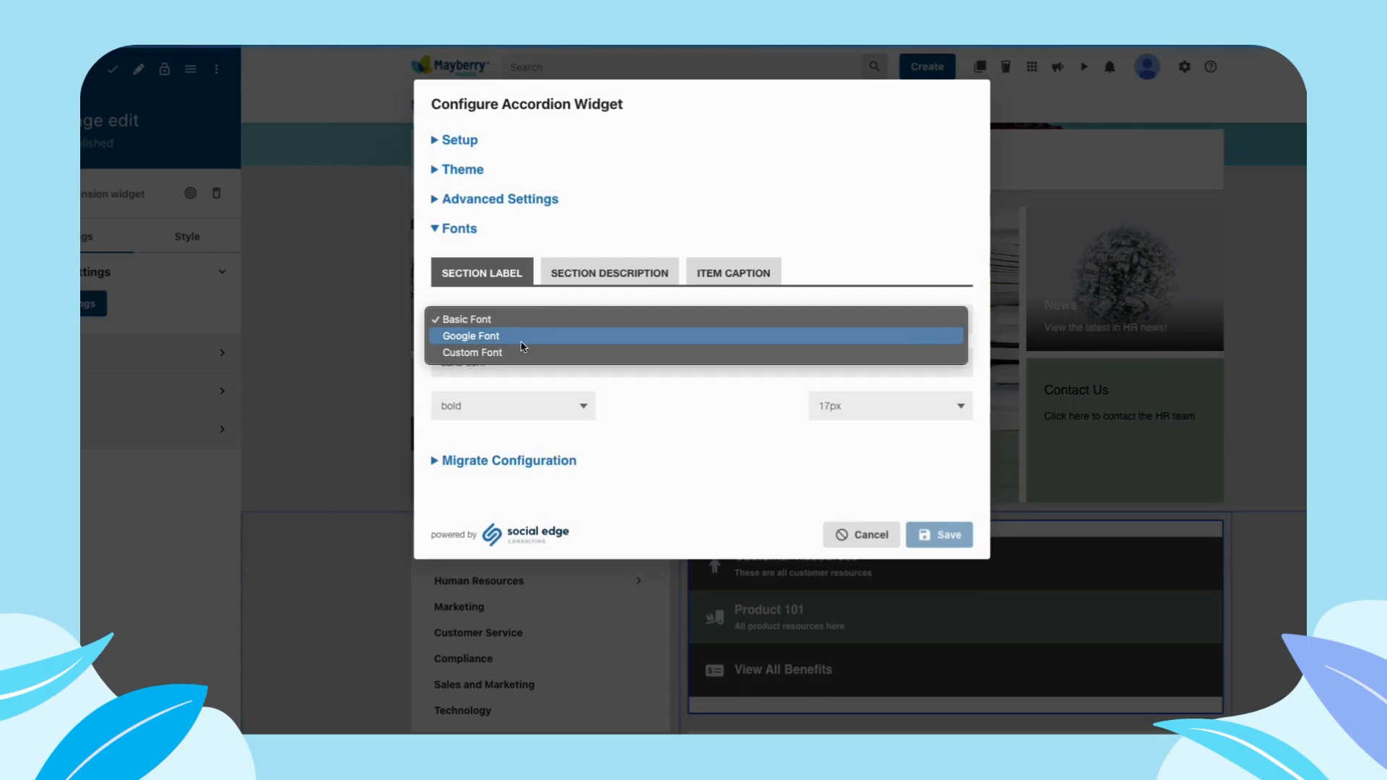
pyautogui.click(639, 409)
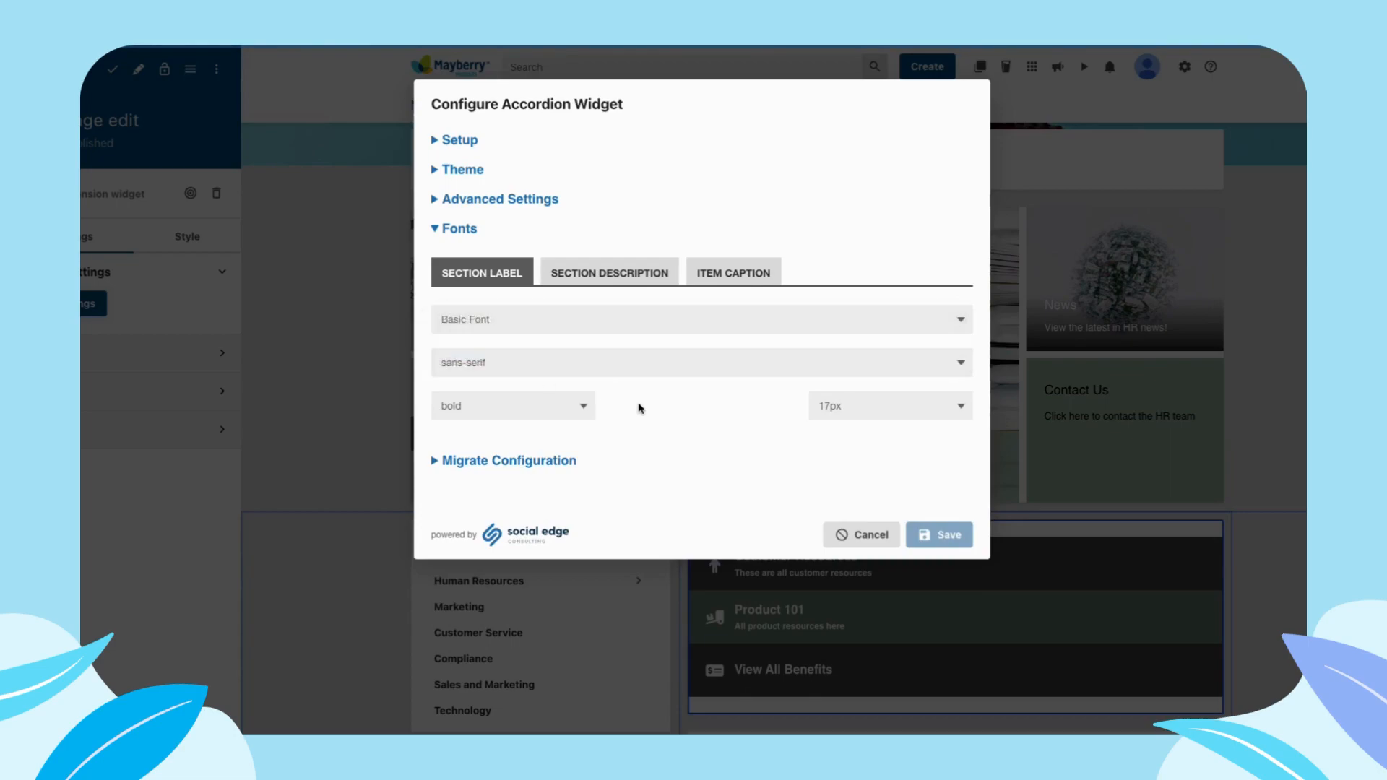
pyautogui.click(525, 368)
pyautogui.click(707, 302)
pyautogui.click(506, 415)
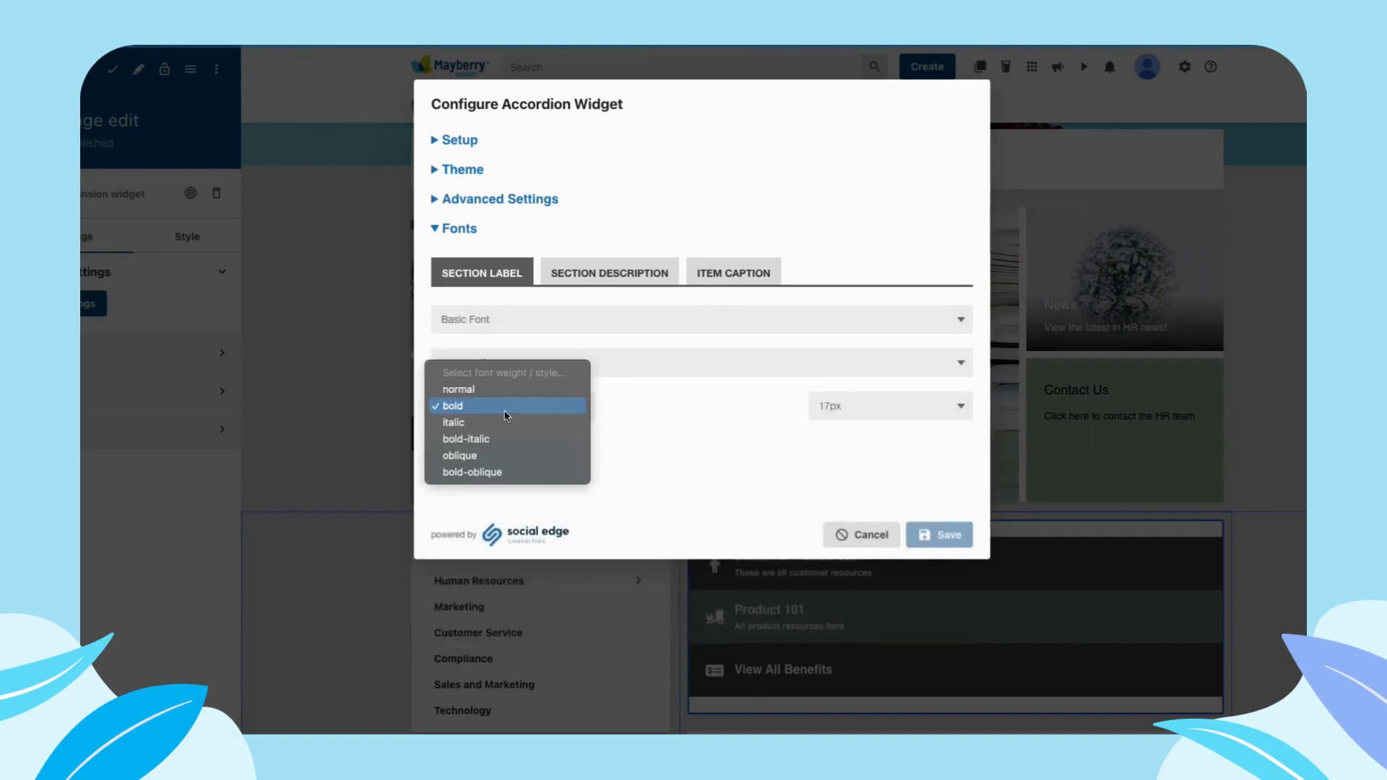
pyautogui.click(857, 410)
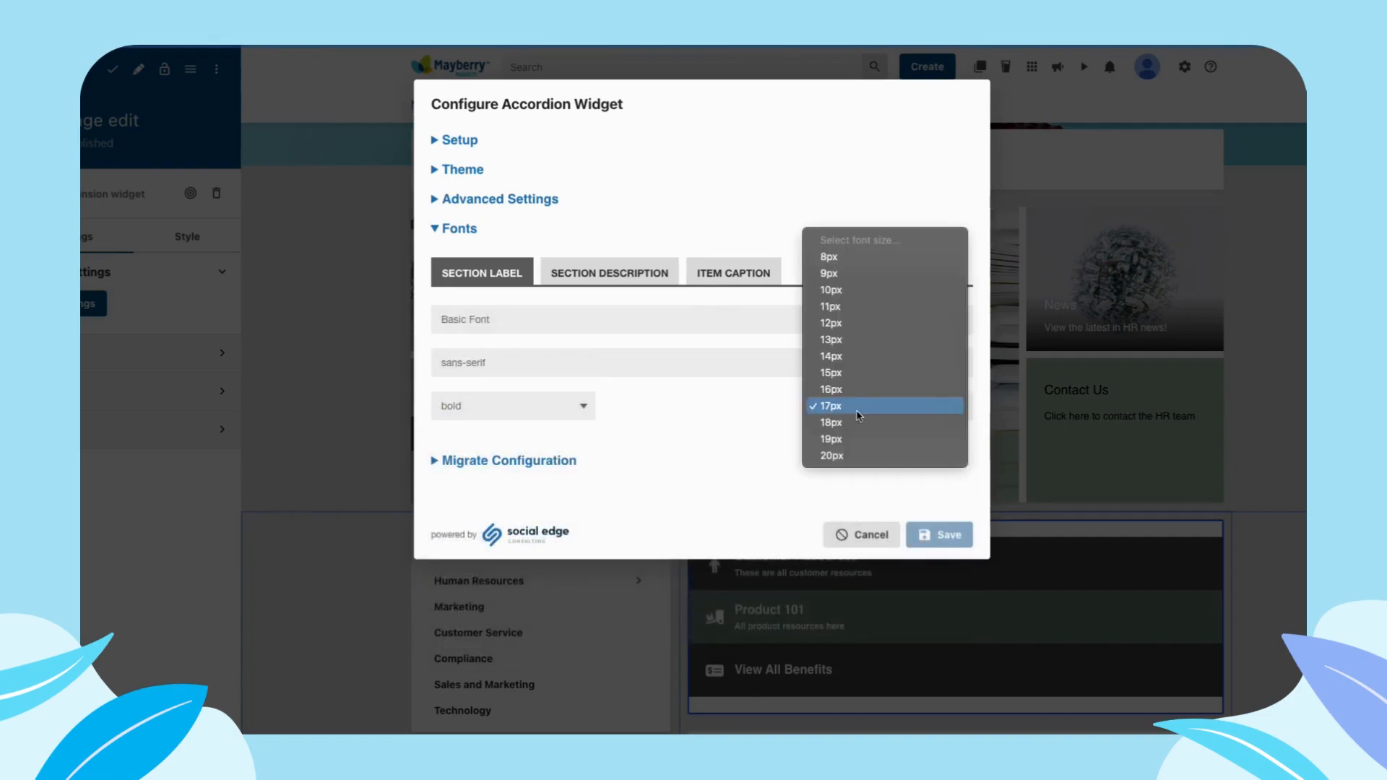
pyautogui.click(742, 412)
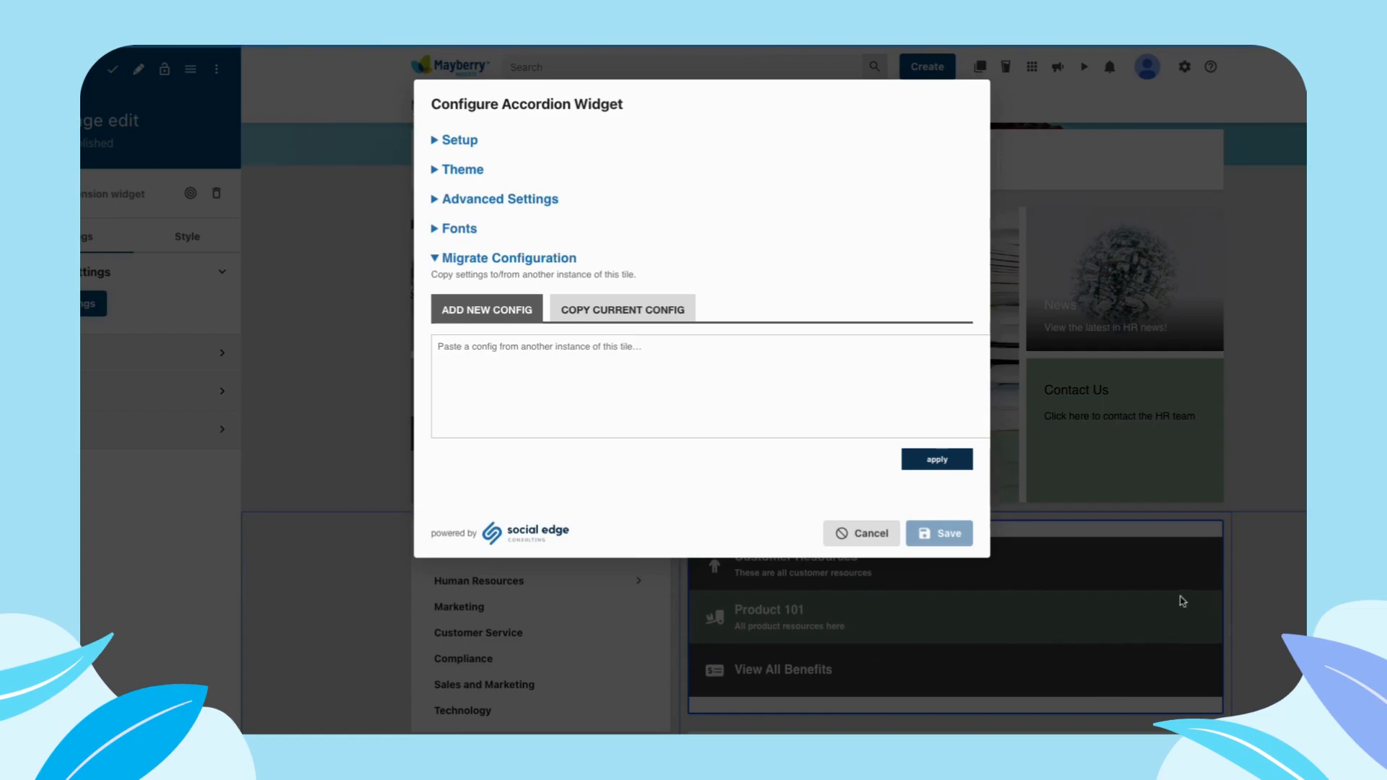
# - Copy the accordion's current configuration to the clipboard and apply it as a new config in the migration settings
pyautogui.click(636, 307)
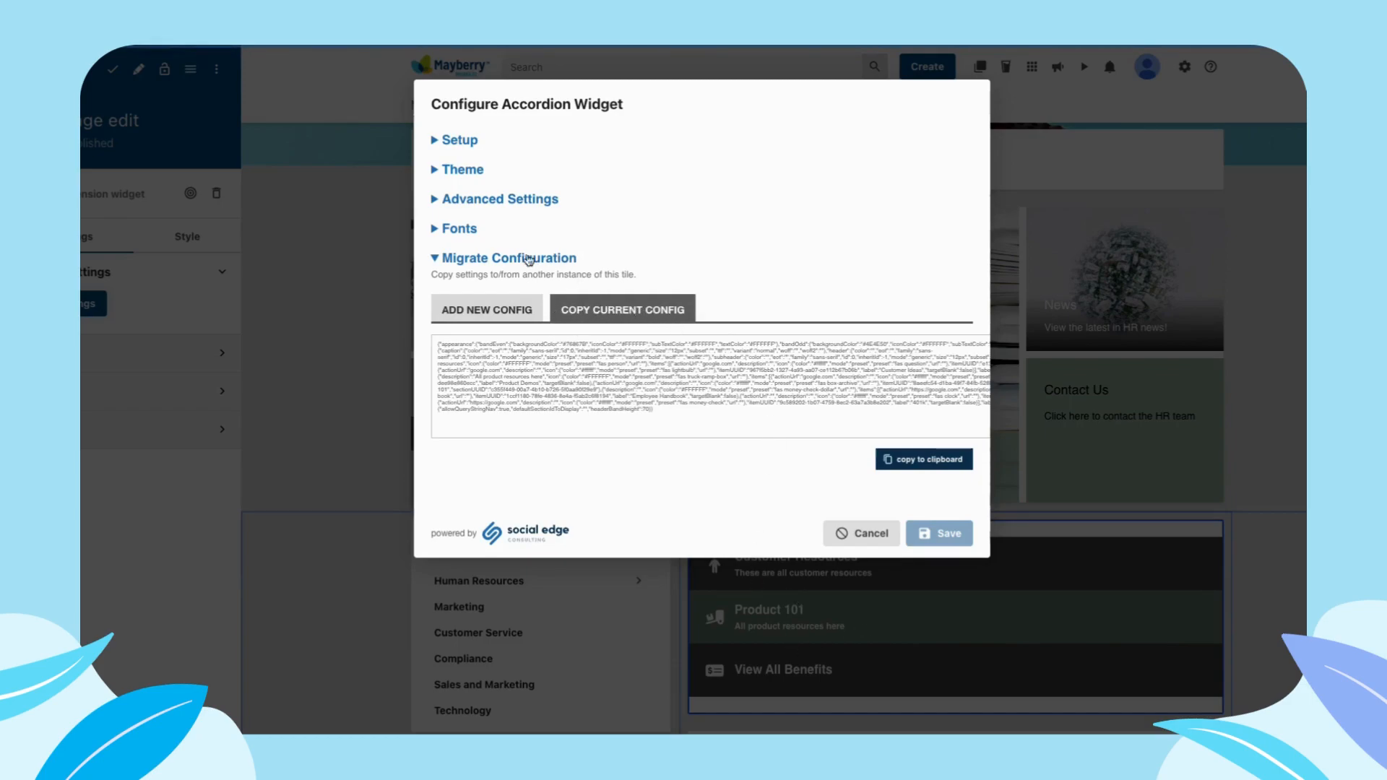
pyautogui.click(898, 461)
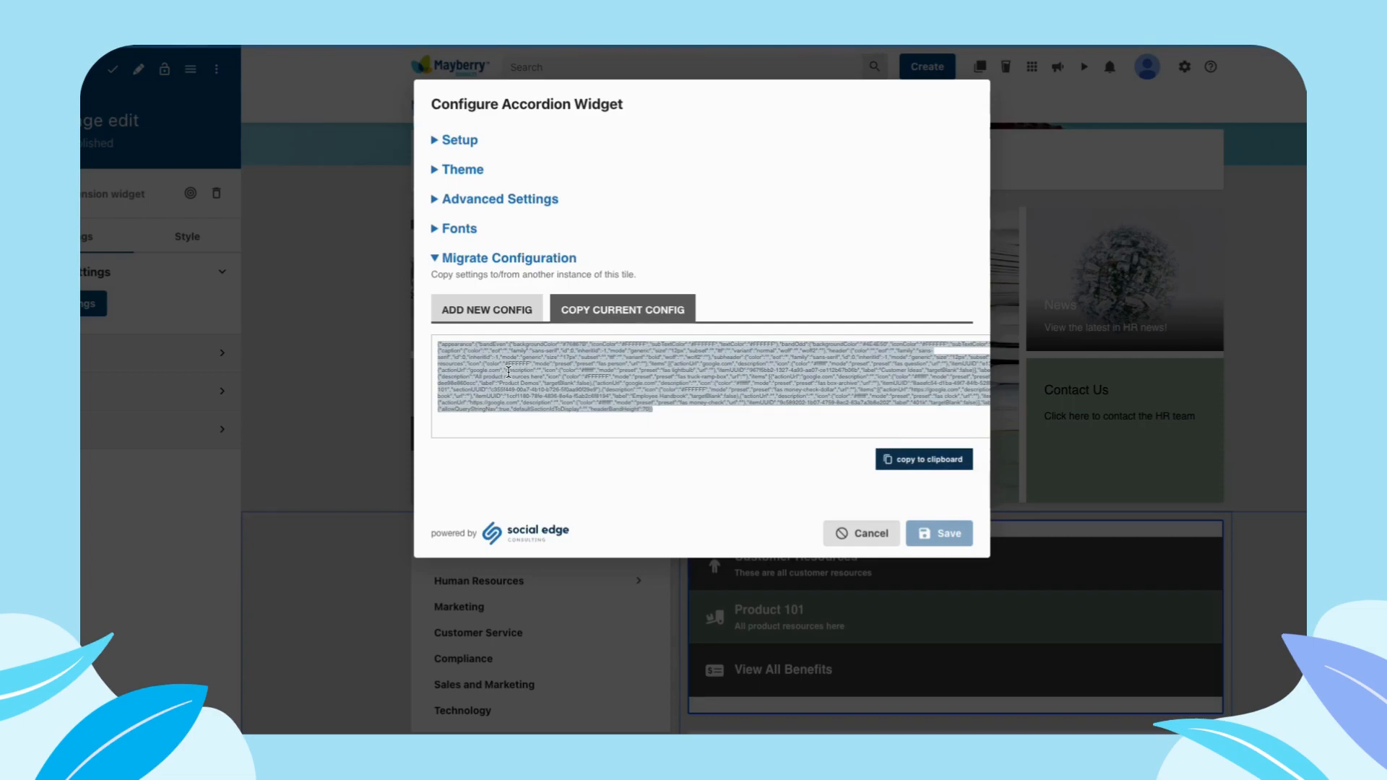
pyautogui.click(516, 314)
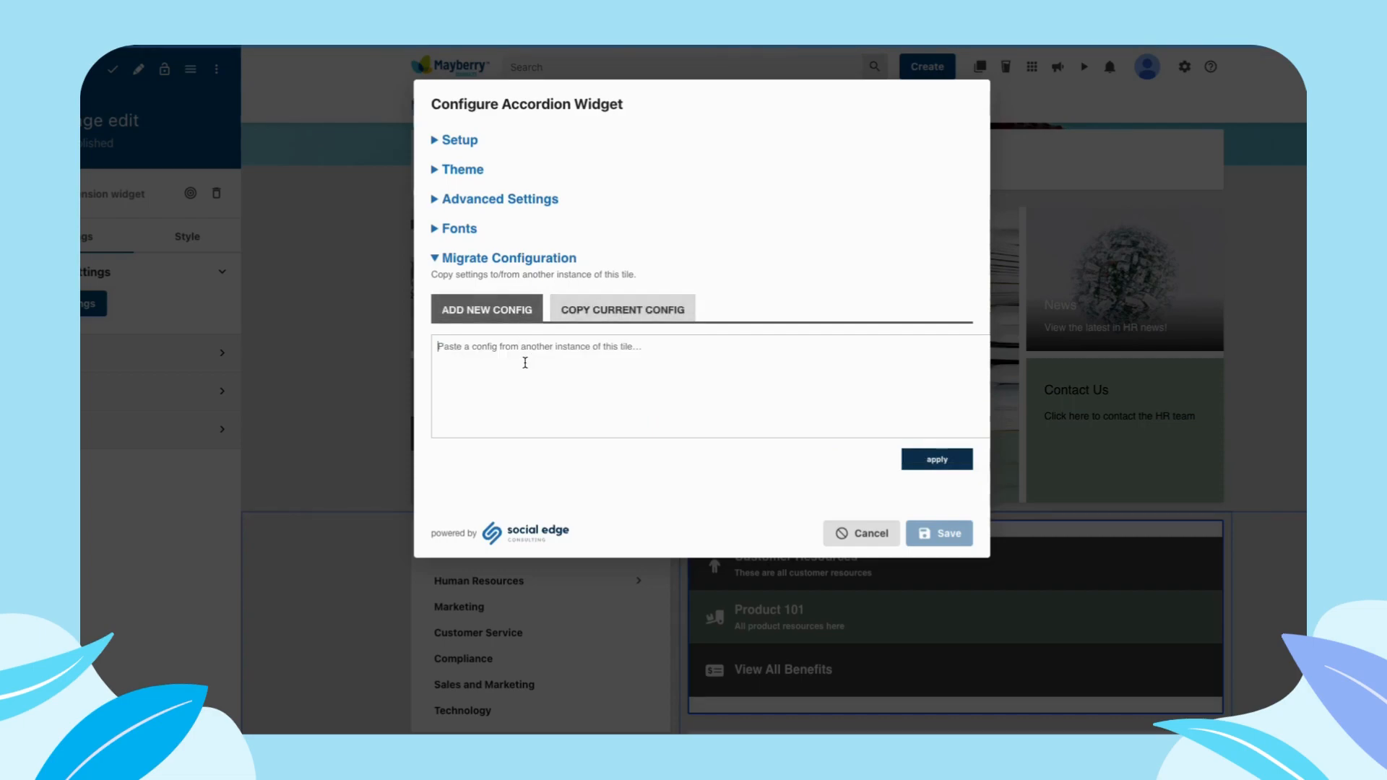
pyautogui.hotkey('ctrl', 'v')
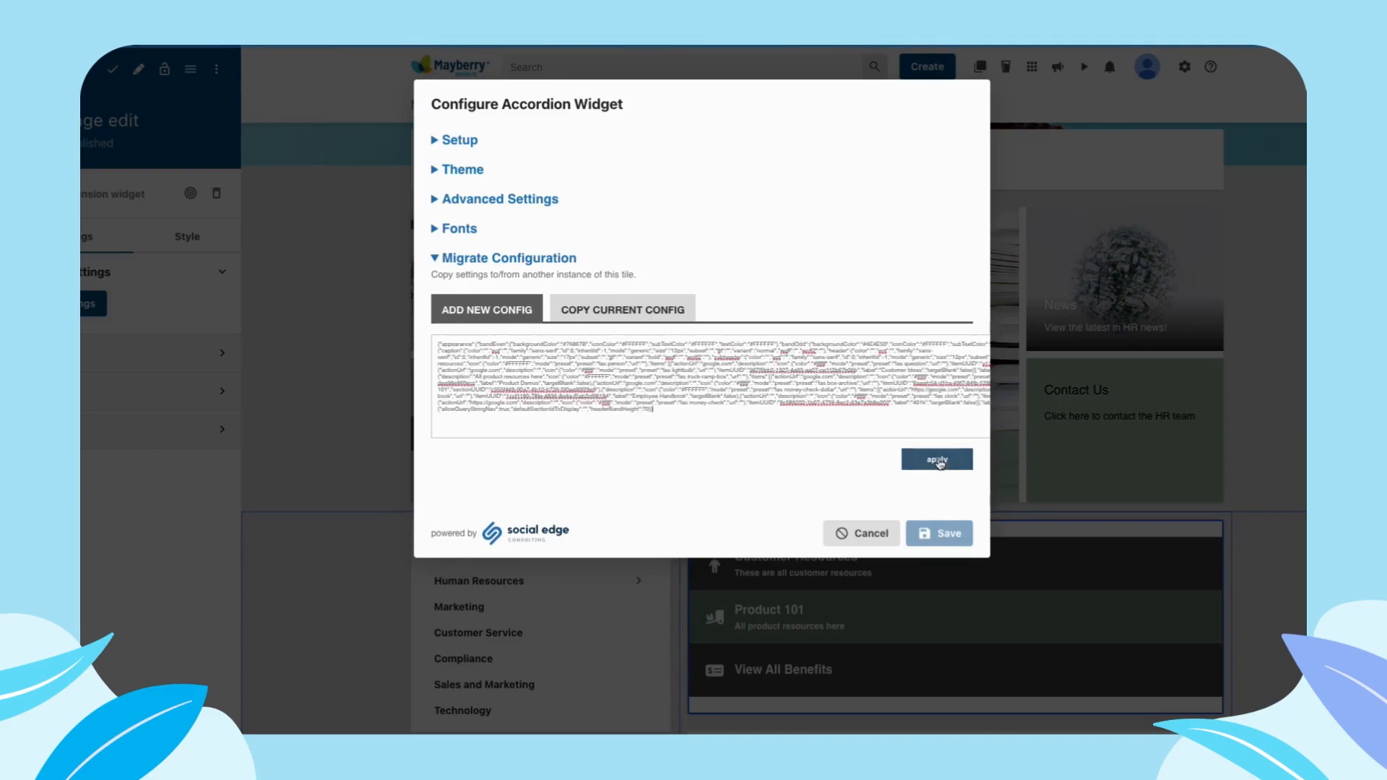
pyautogui.click(916, 466)
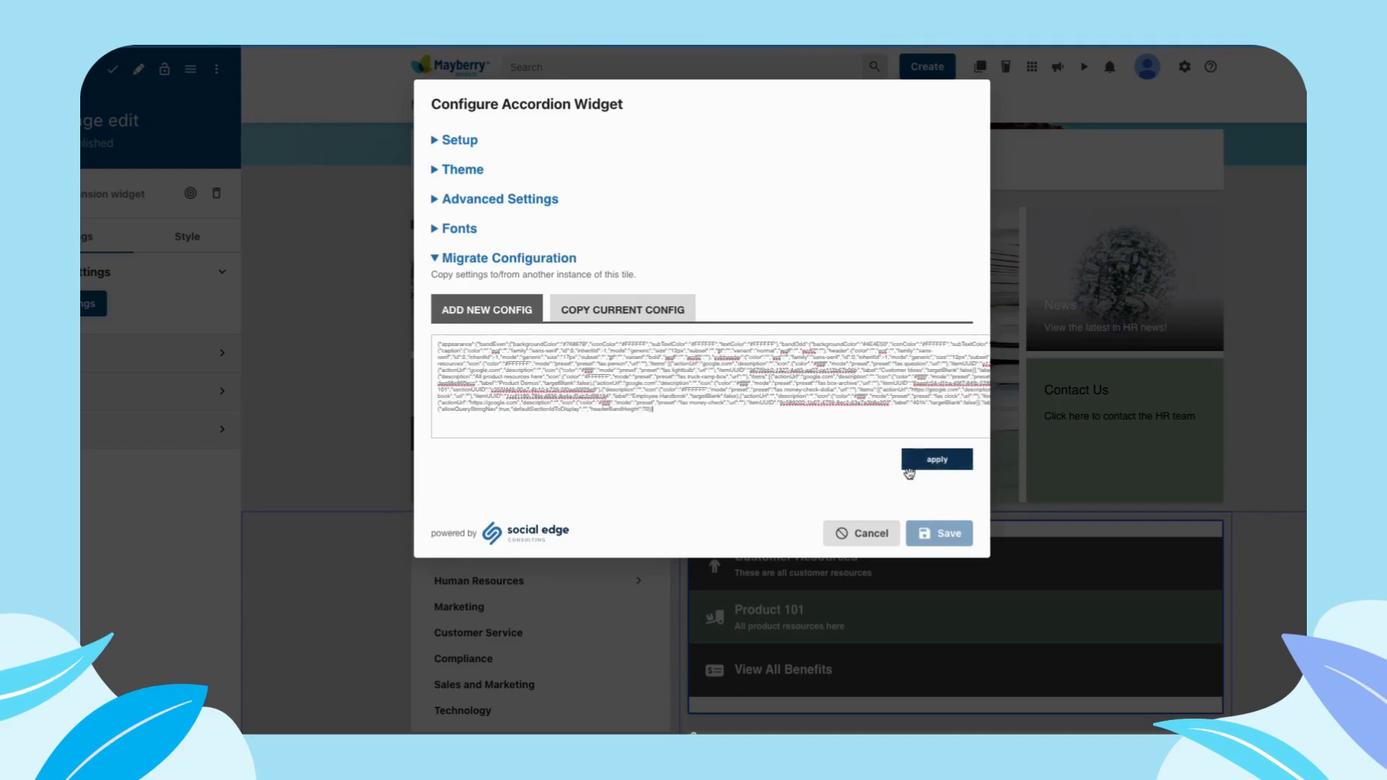